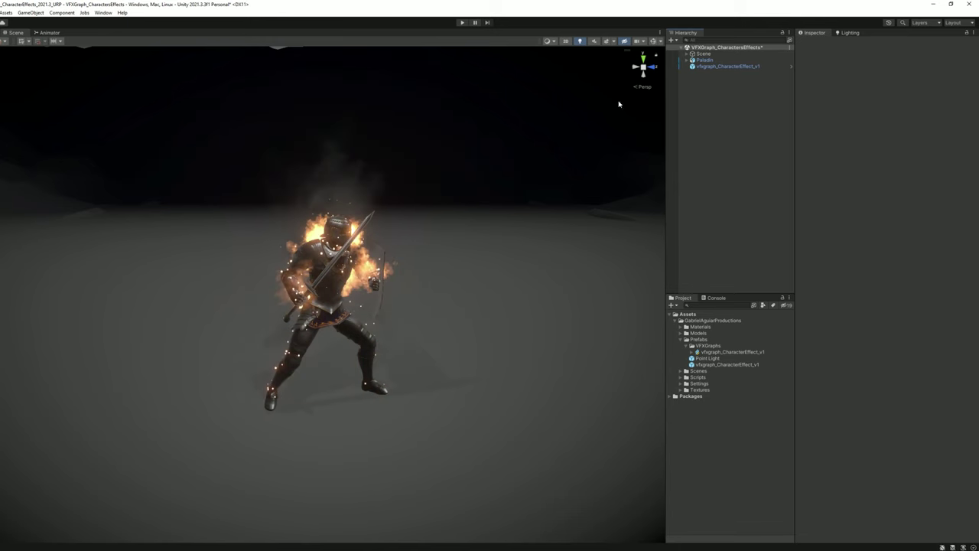
# Look up the Visual Effect Graph package in the Package Manager's Unity Registry list
pyautogui.click(102, 13)
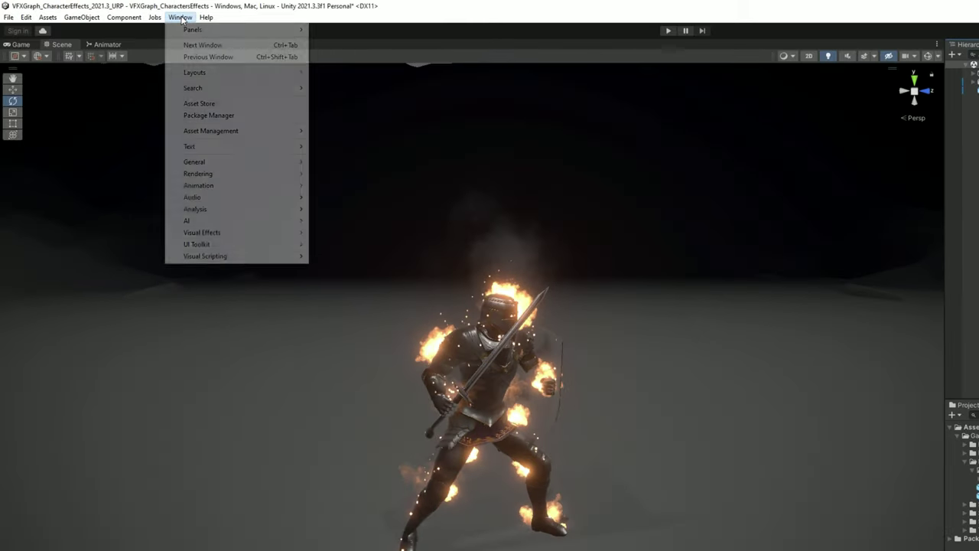
pyautogui.click(209, 115)
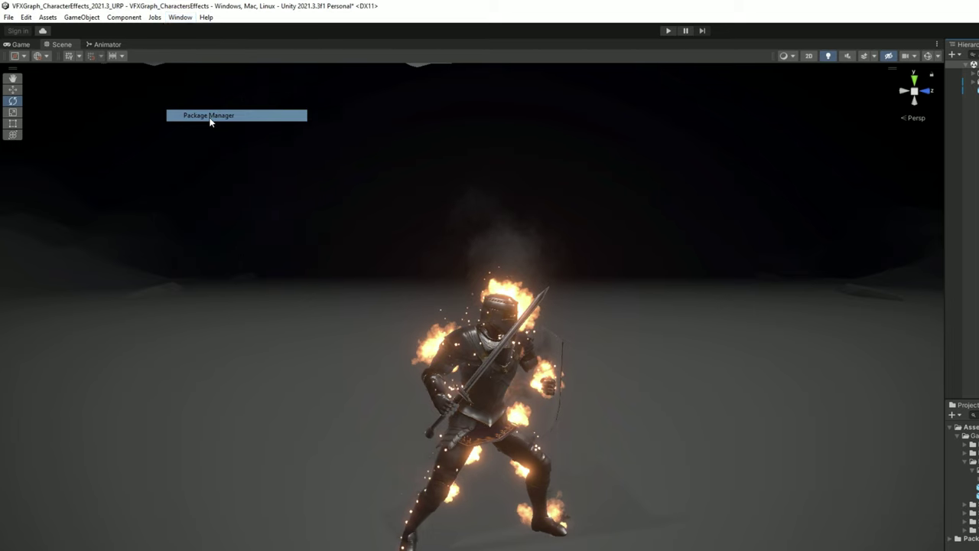
pyautogui.scroll(-2, 335, 431)
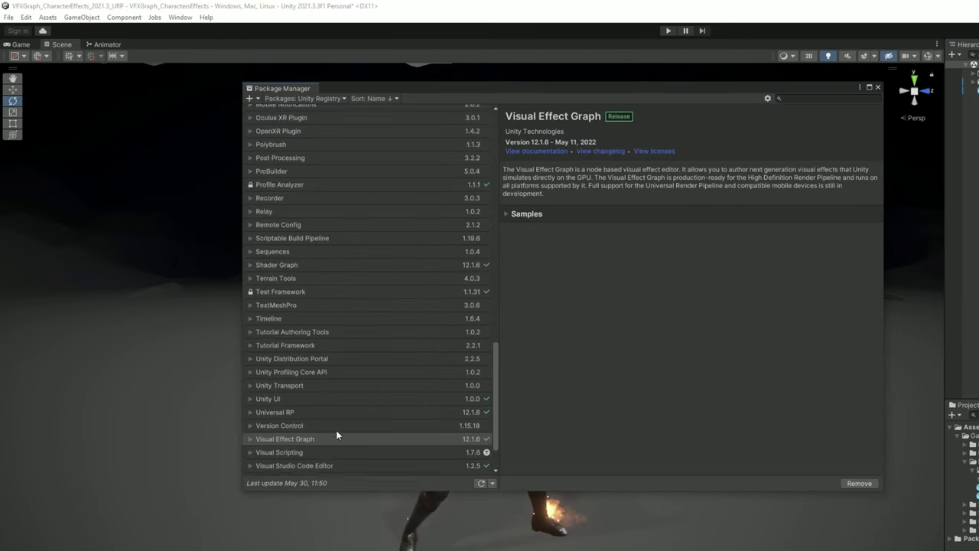
# Enable Experimental Operators/Blocks in the Visual Effects preferences, and close the Preferences and Package Manager windows
pyautogui.click(26, 17)
pyautogui.click(67, 371)
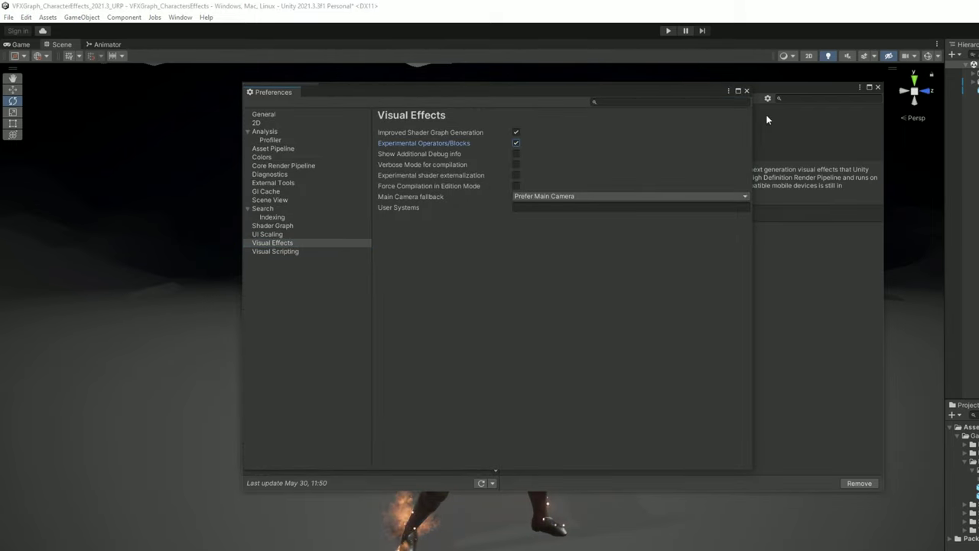
pyautogui.click(748, 91)
pyautogui.click(878, 88)
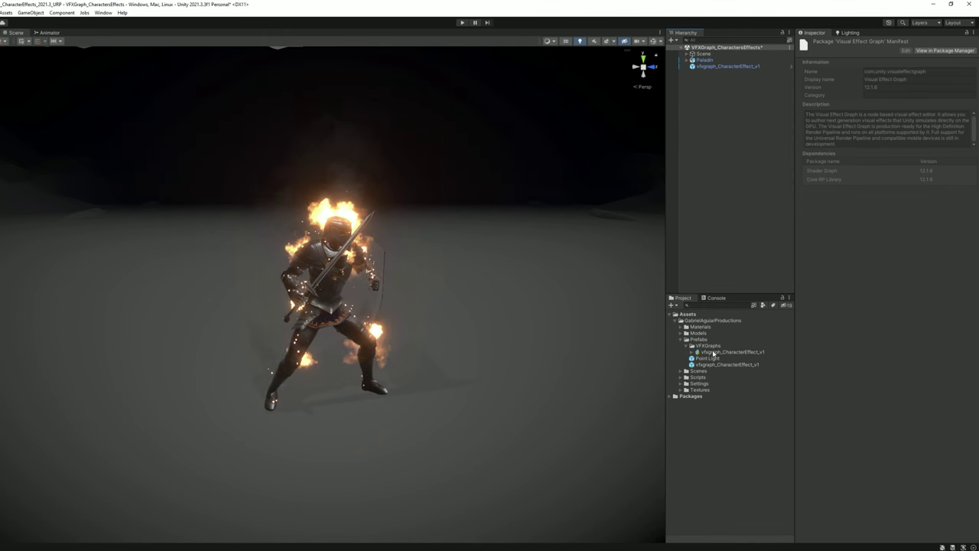
# Create a Visual Effect Graph asset named vfxgraph_CharacterEffect_tut in the VFXGraphs folder
pyautogui.click(707, 346)
pyautogui.rightClick(708, 346)
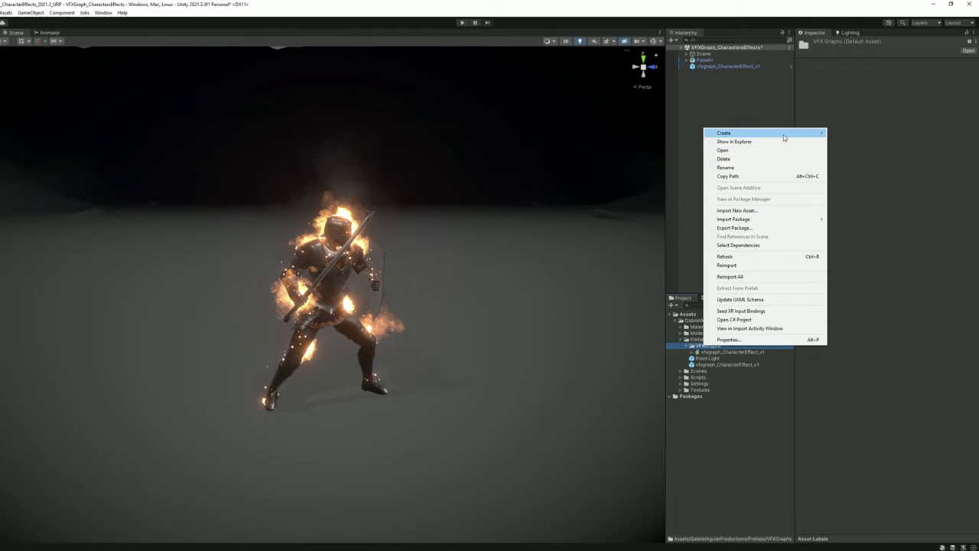
pyautogui.moveTo(784, 137)
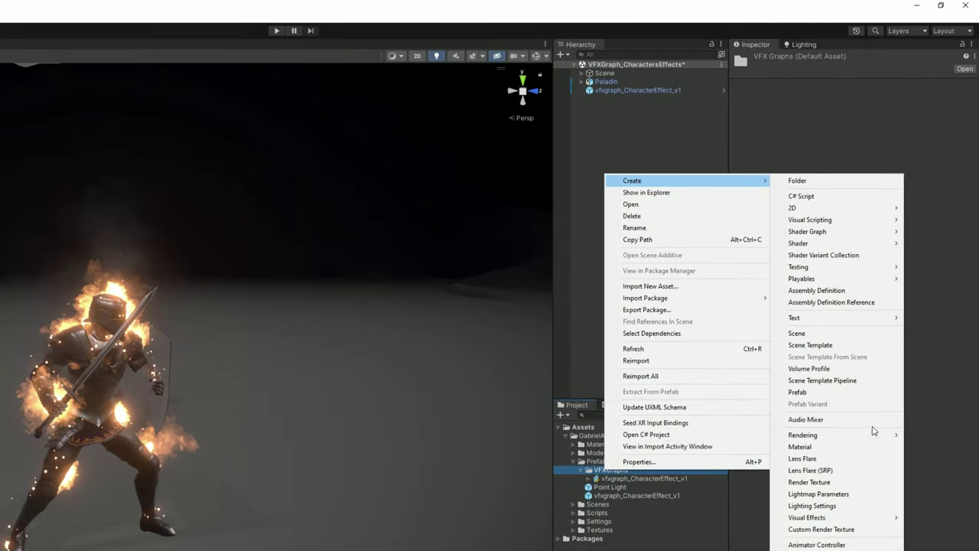
pyautogui.moveTo(826, 522)
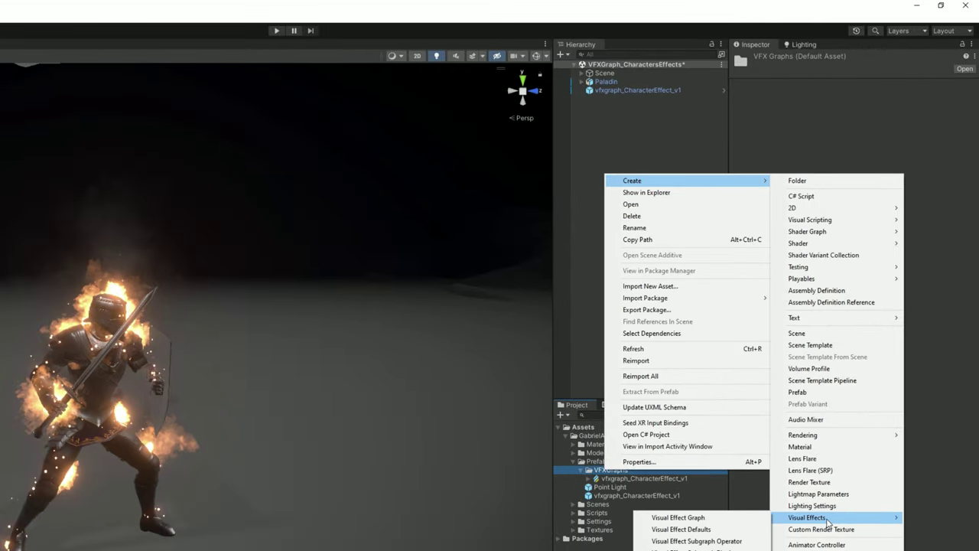
pyautogui.click(744, 518)
pyautogui.write('vfxgraph_')
pyautogui.write('Charace')
pyautogui.write('erEffec')
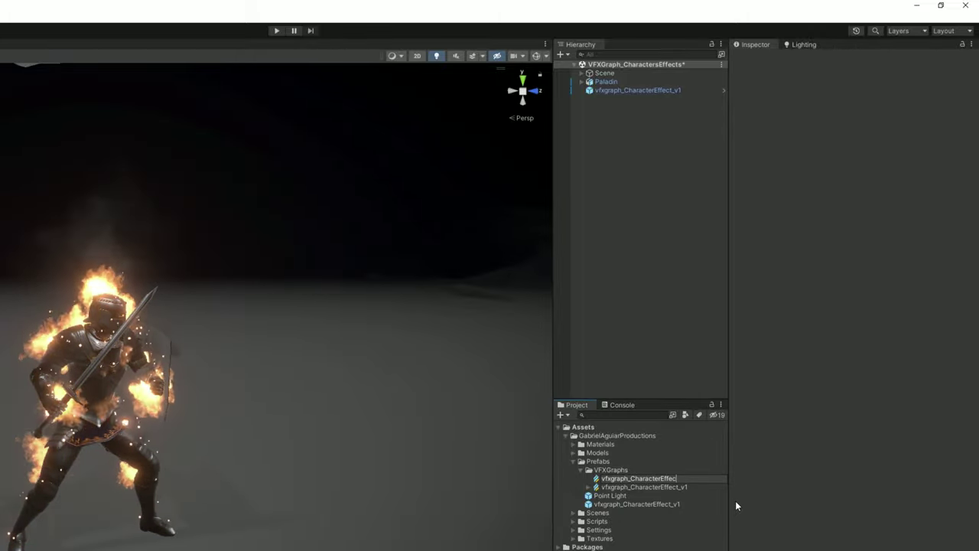
pyautogui.write('t_vut')
pyautogui.press('Return')
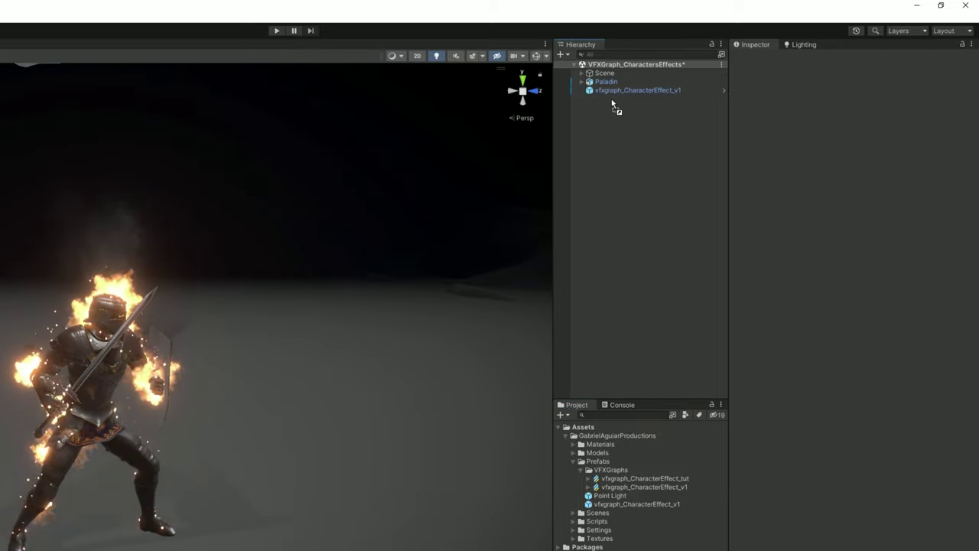
# Add vfxgraph_CharacterEffect_tut to the scene and deactivate the vfxgraph_CharacterEffect_v1 object
pyautogui.moveTo(609, 136); pyautogui.dragTo(641, 105)
pyautogui.click(656, 91)
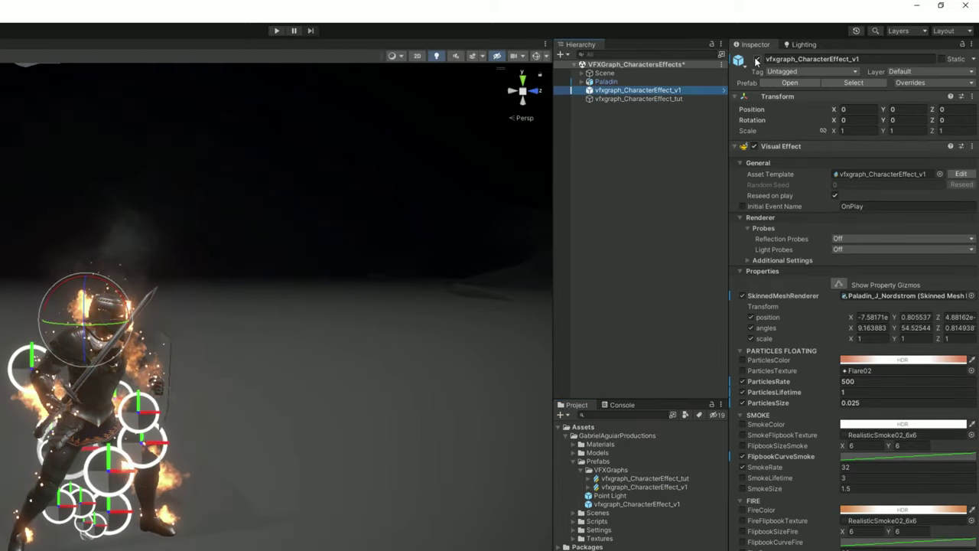
pyautogui.click(756, 60)
# Open the vfxgraph_CharacterEffect_tut object's graph for editing and dock its window beside the Scene view
pyautogui.click(646, 98)
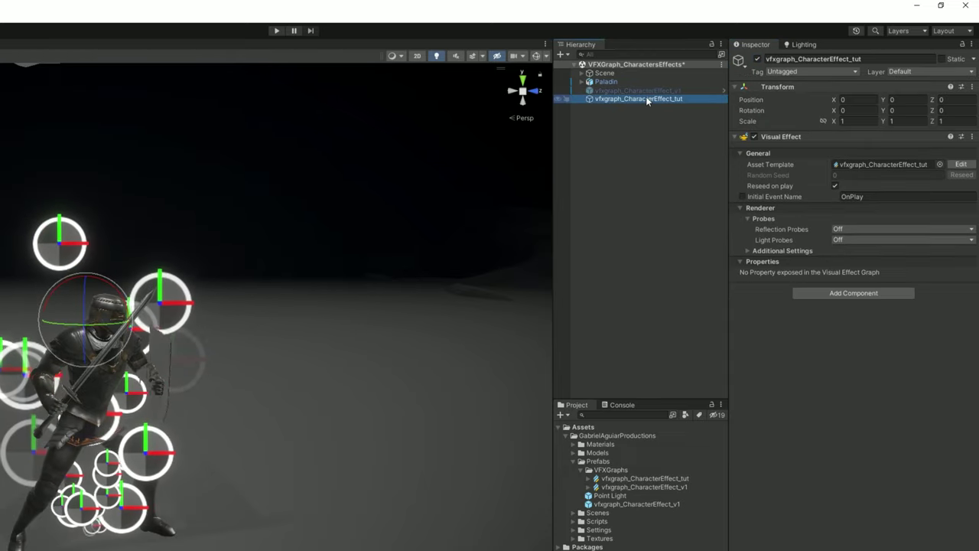
pyautogui.click(962, 164)
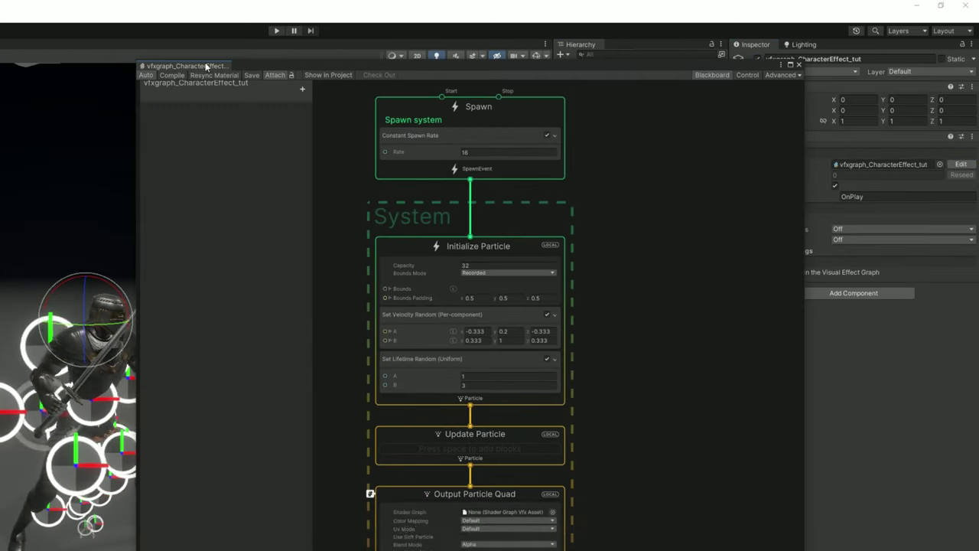
pyautogui.moveTo(204, 67); pyautogui.dragTo(533, 191)
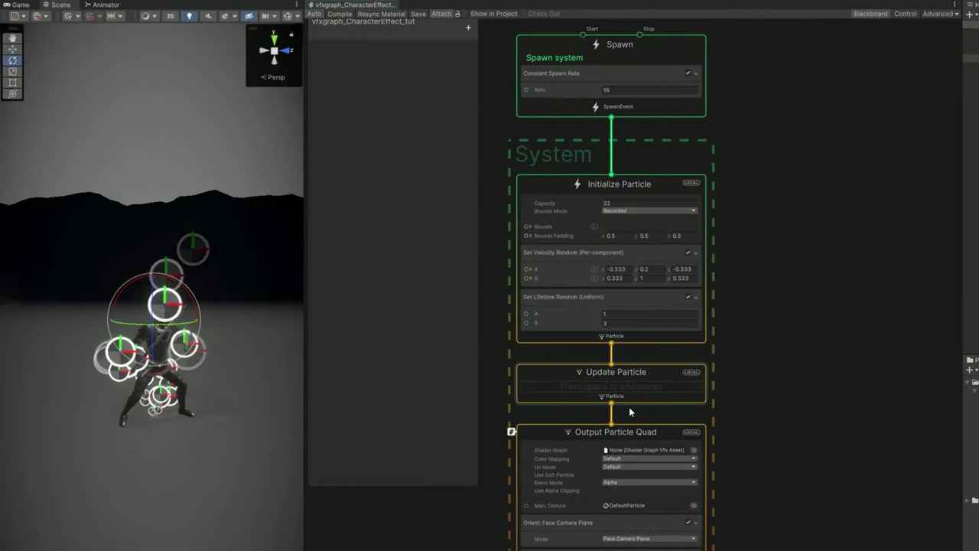
# Set the Initialize Particle context's Bounds Mode to Manual
pyautogui.scroll(5, 629, 407)
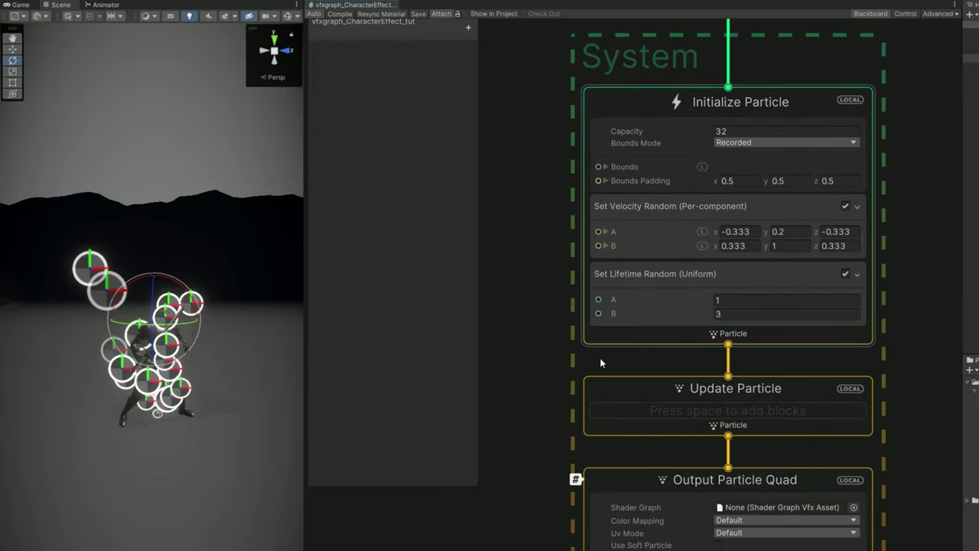
pyautogui.scroll(-2, 601, 358)
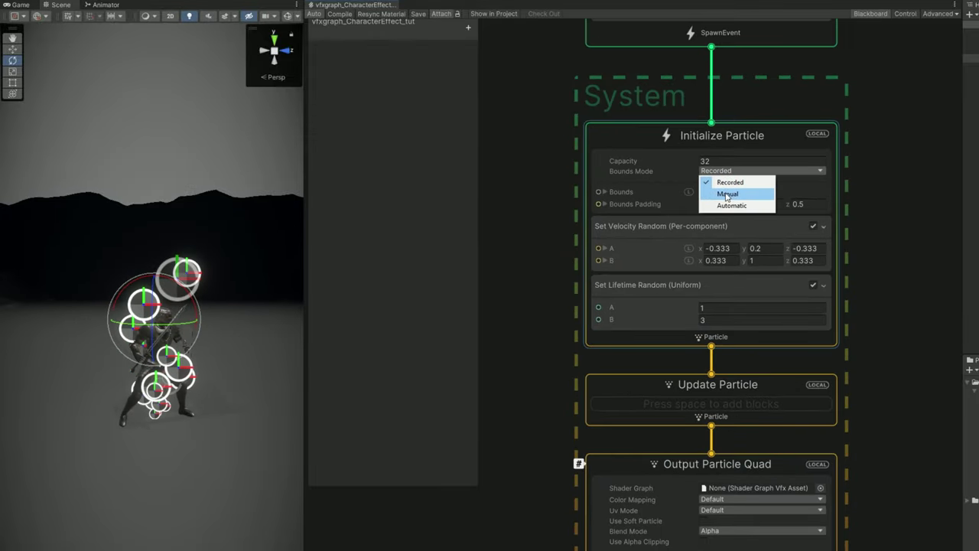
pyautogui.click(727, 194)
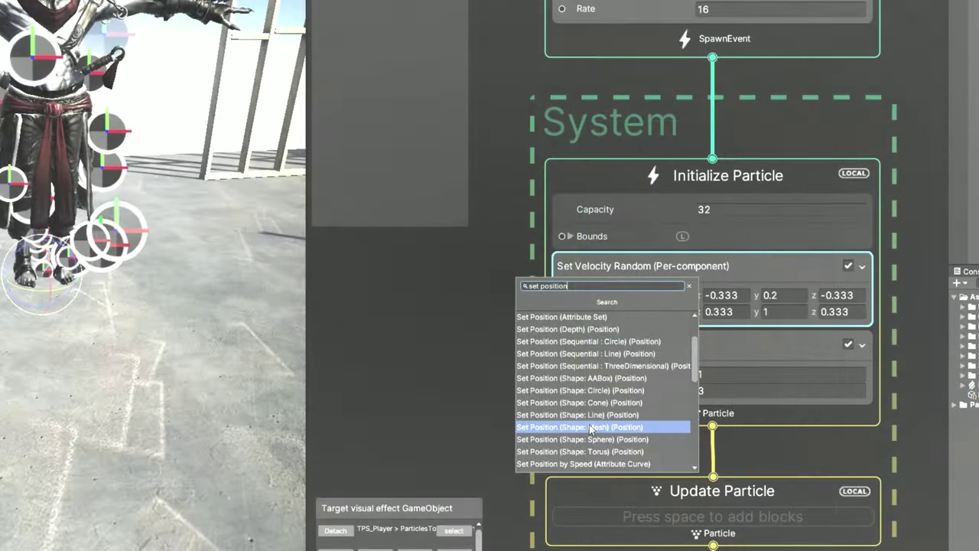
pyautogui.click(590, 427)
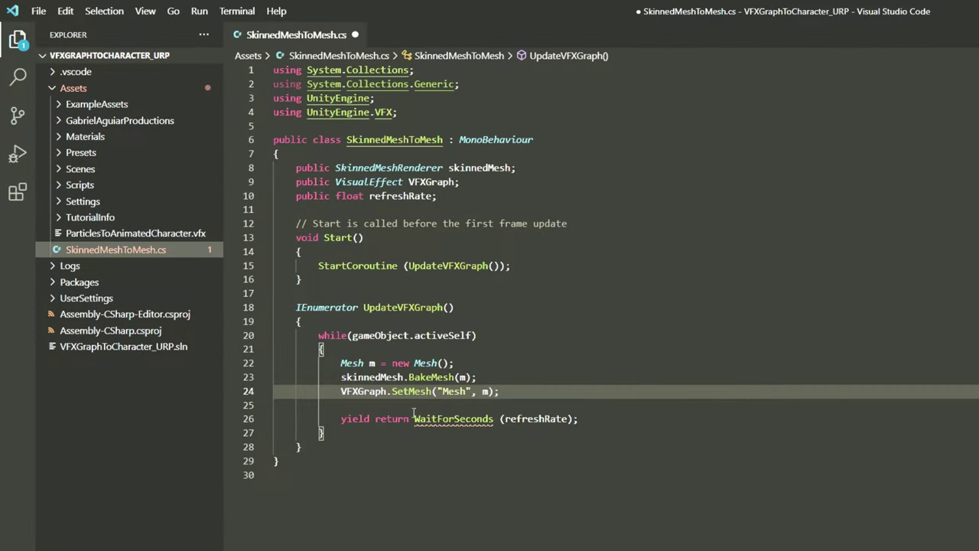
pyautogui.click(414, 418)
pyautogui.write('new')
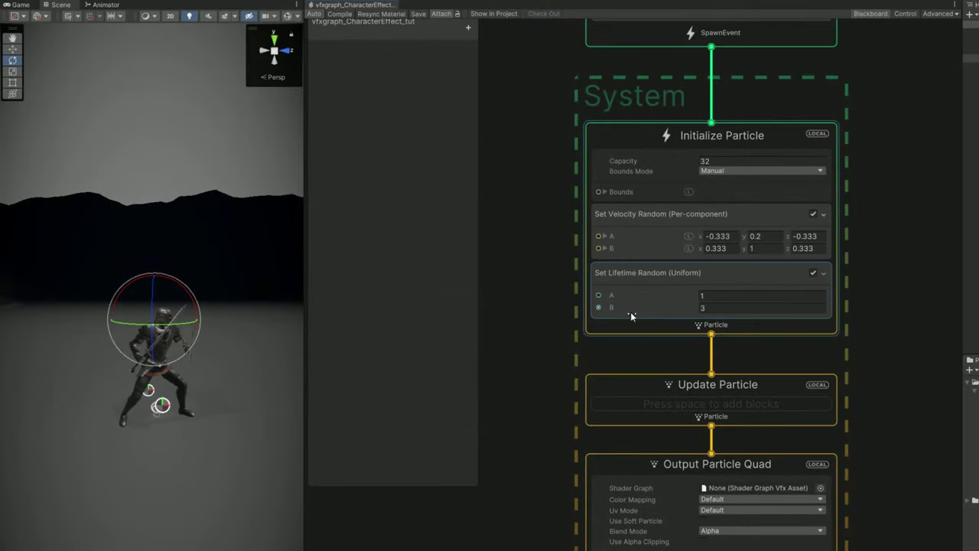
# Add a Position (Skinned Mesh) block to the Initialize Particle context
pyautogui.click(622, 330)
pyautogui.press('space')
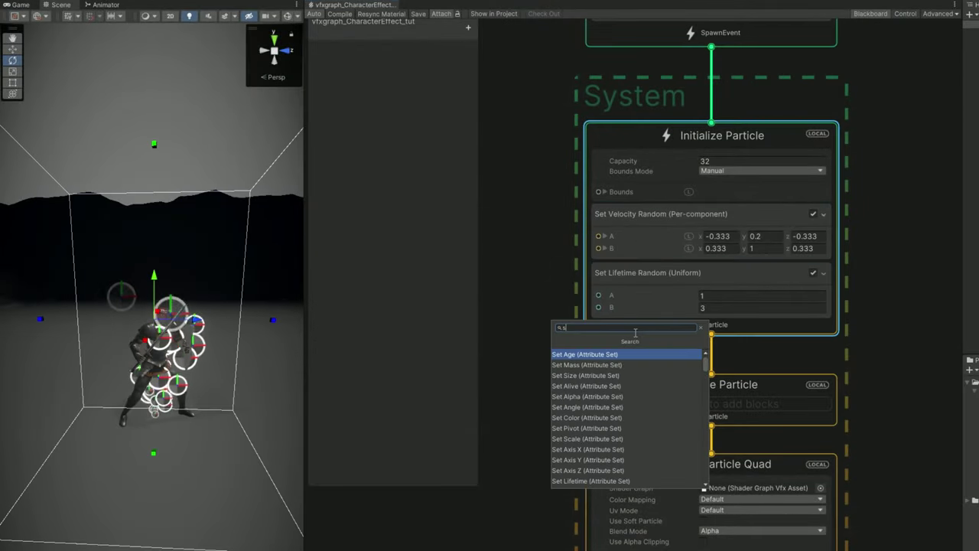
pyautogui.write('skin')
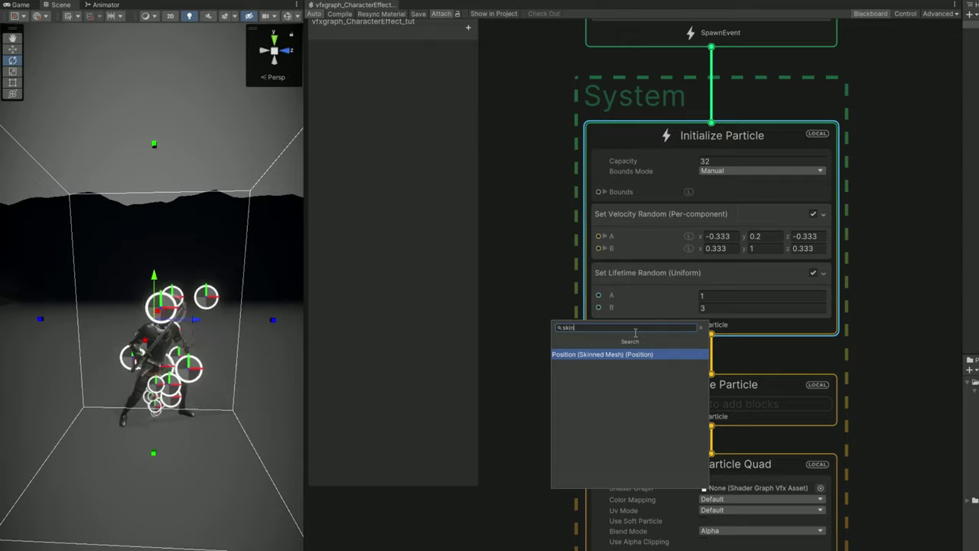
pyautogui.click(597, 354)
pyautogui.moveTo(589, 369); pyautogui.dragTo(633, 277, button='middle')
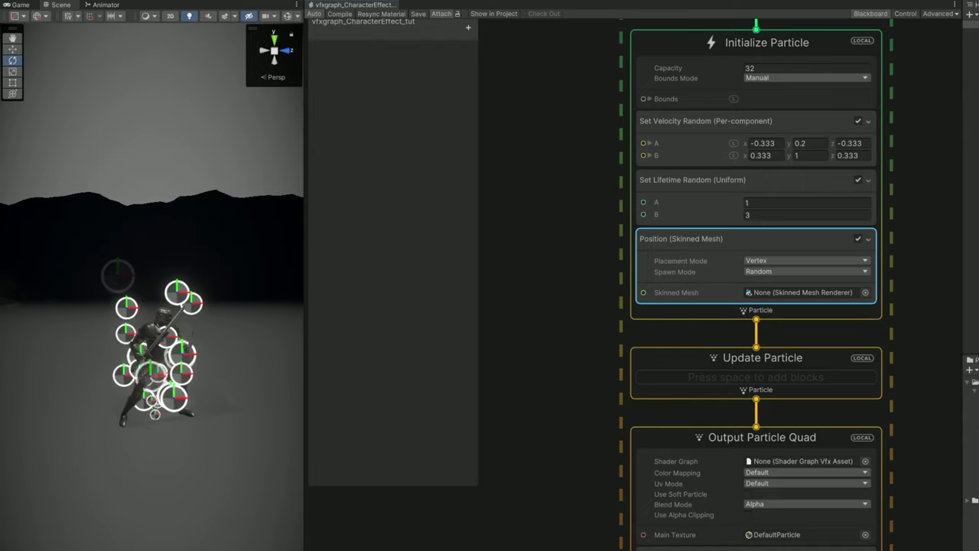
# Create a SkinnedMeshRenderer property named SkinnedMeshRenderer and connect it to the Position block's Skinned Mesh input
pyautogui.click(468, 29)
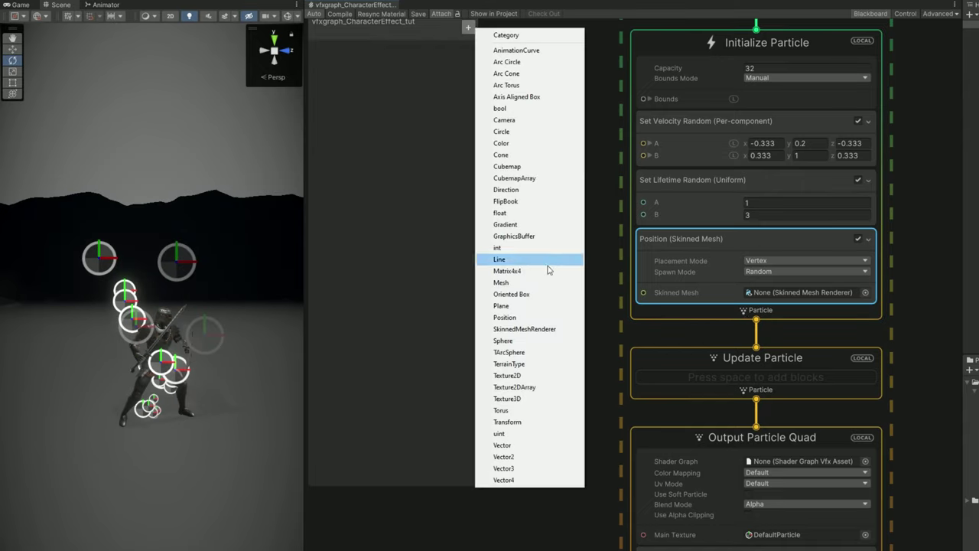
pyautogui.click(525, 329)
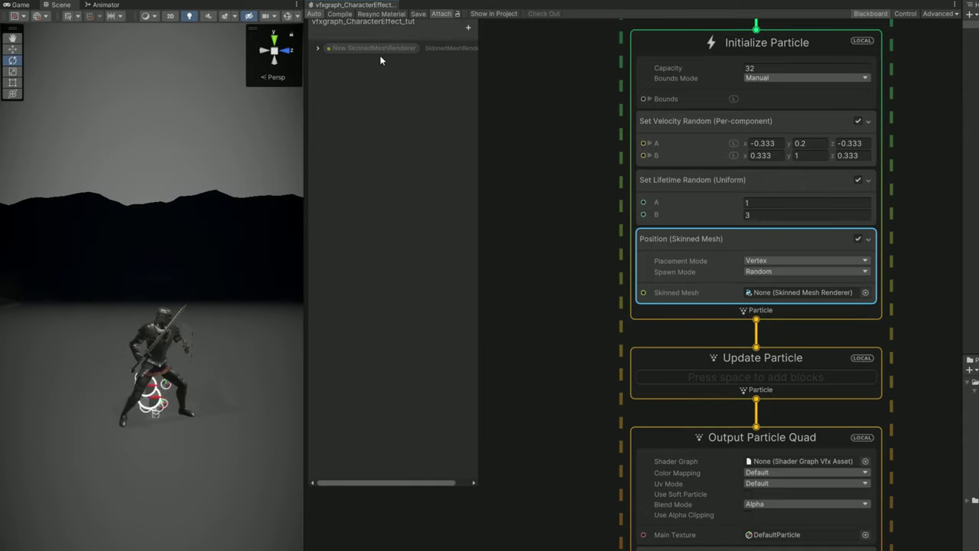
pyautogui.doubleClick(371, 51)
pyautogui.moveTo(346, 52); pyautogui.dragTo(320, 50)
pyautogui.press('BackSpace')
pyautogui.press('Return')
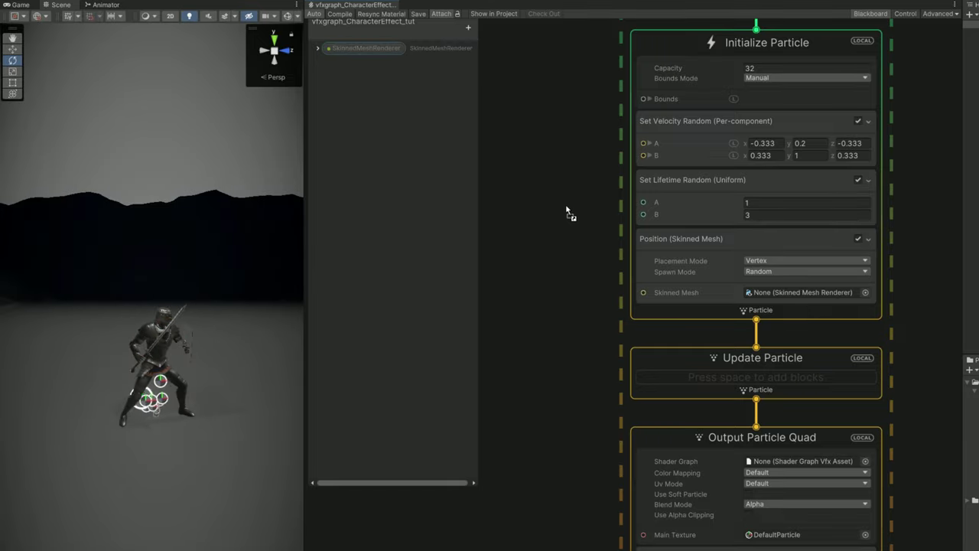
pyautogui.moveTo(639, 300); pyautogui.dragTo(642, 293)
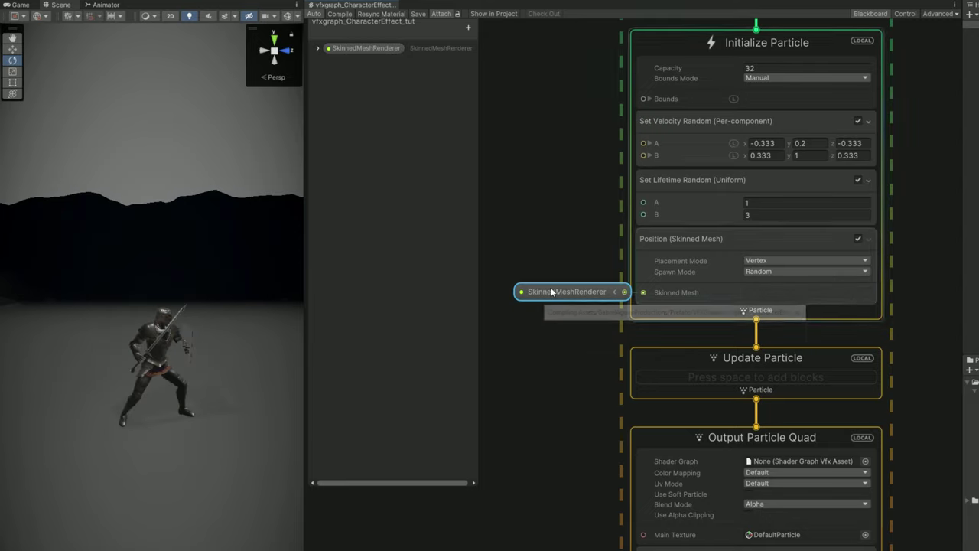
# Add a Set Position block below Position (Skinned Mesh) in the Initialize Particle context
pyautogui.click(644, 309)
pyautogui.press('space')
pyautogui.write('set posit')
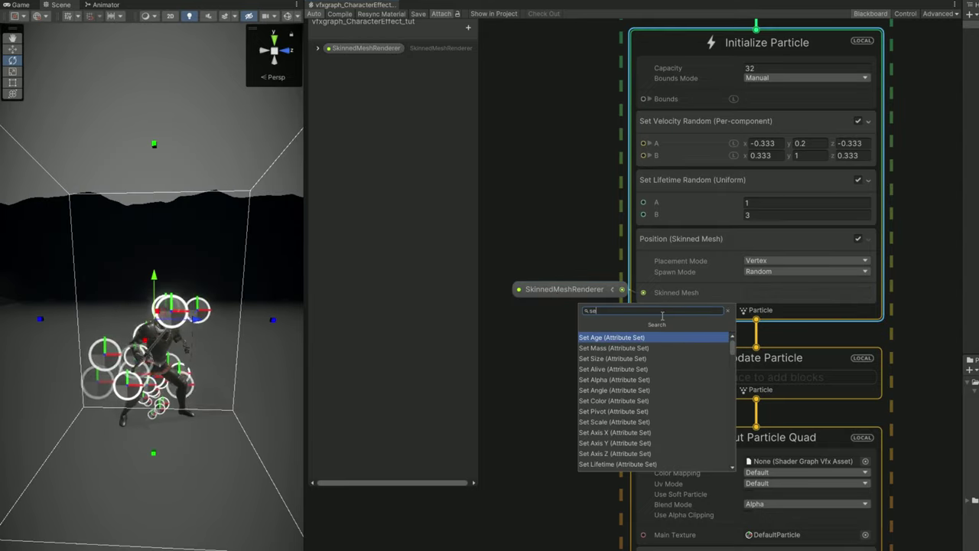
pyautogui.press('Return')
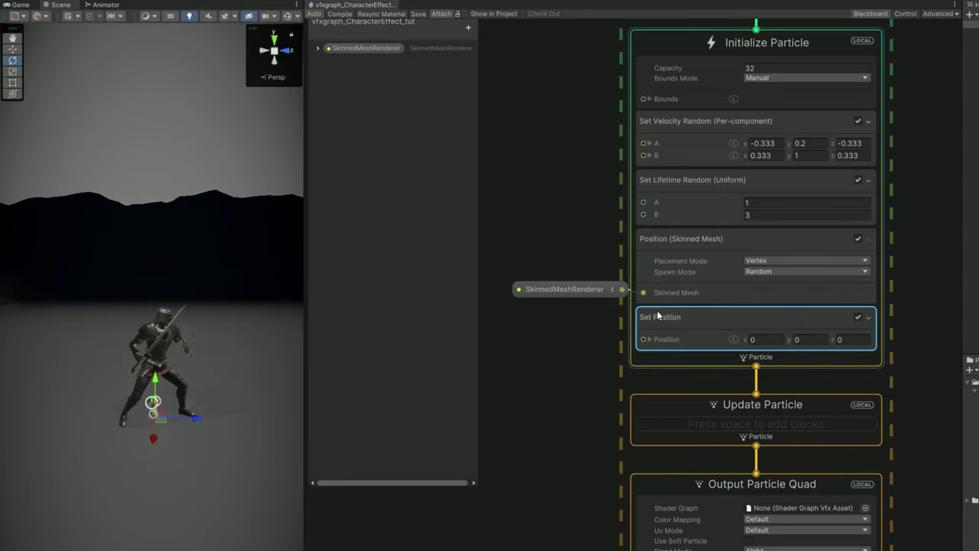
# Add a Transform (Position) operator below the SkinnedMeshRenderer node and connect its output to the Set Position block
pyautogui.moveTo(628, 384); pyautogui.dragTo(863, 359, button='middle')
pyautogui.click(675, 325)
pyautogui.press('space')
pyautogui.write('trans')
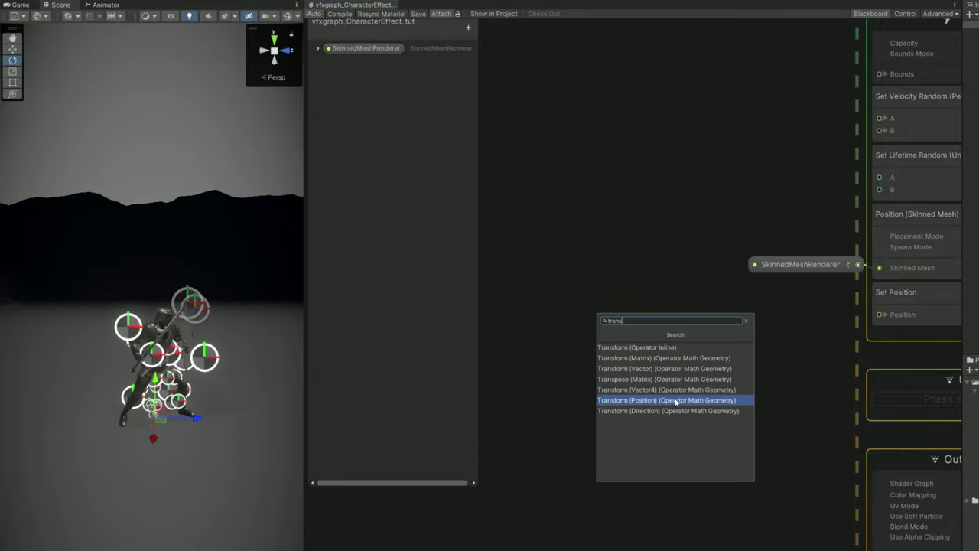
pyautogui.click(646, 397)
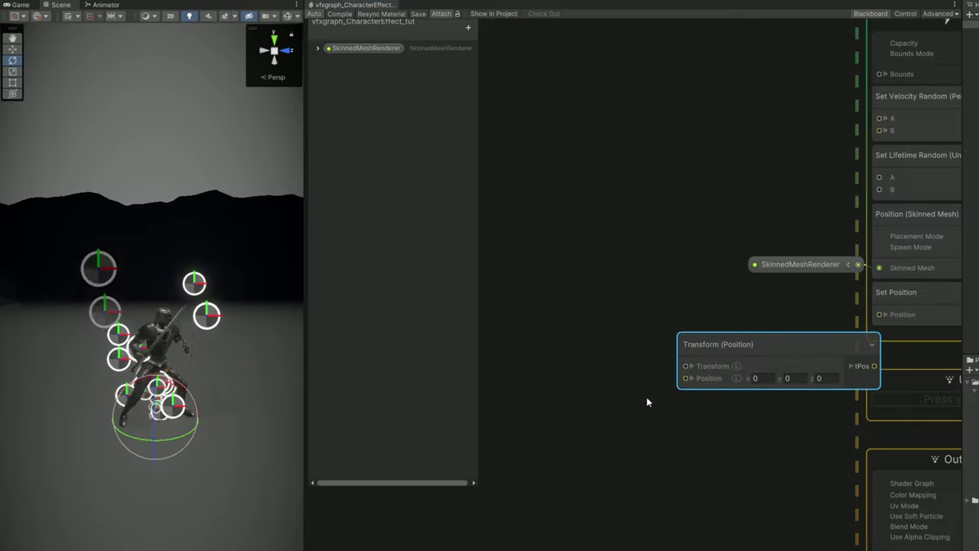
pyautogui.moveTo(739, 349); pyautogui.dragTo(709, 311)
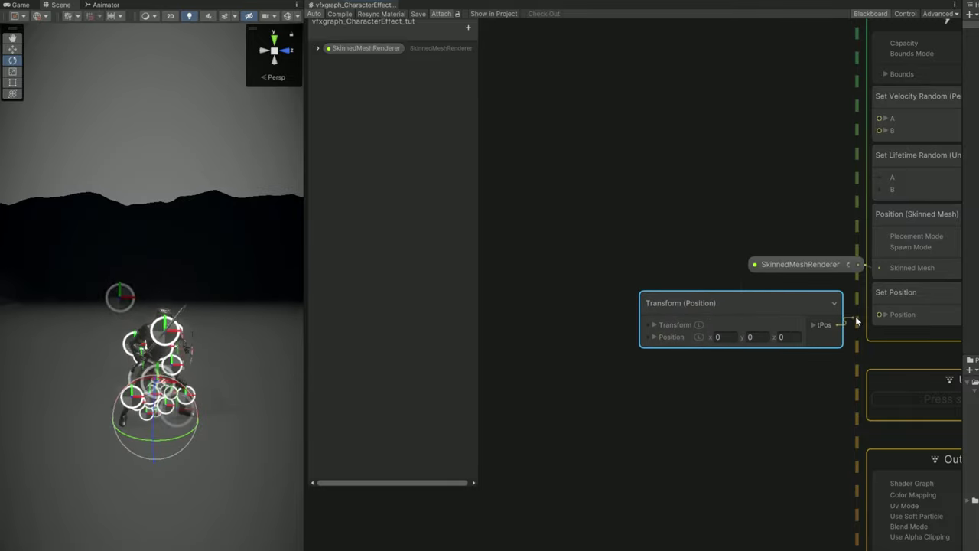
# Create a Transform property named Transform and connect it to the Transform (Position) operator's Transform input
pyautogui.moveTo(666, 329); pyautogui.dragTo(744, 331, button='middle')
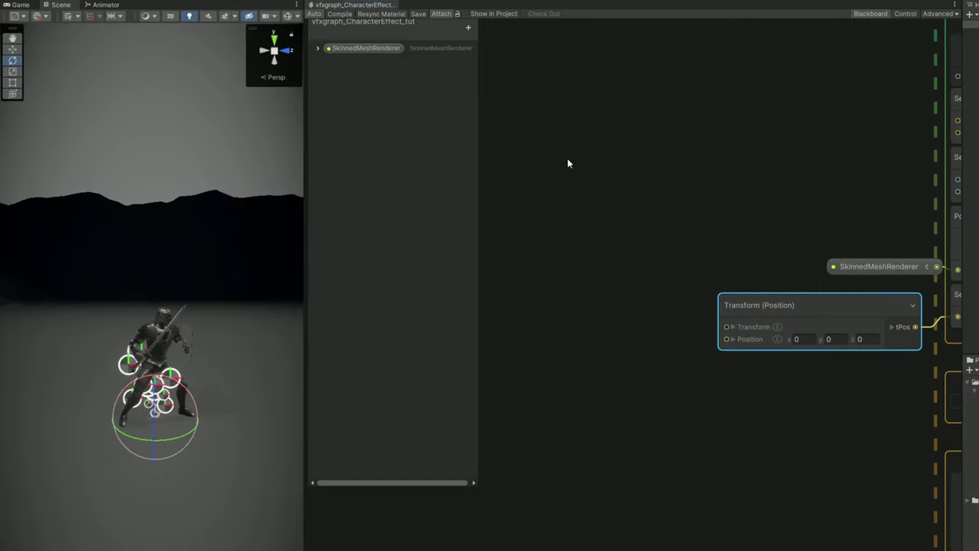
pyautogui.click(468, 28)
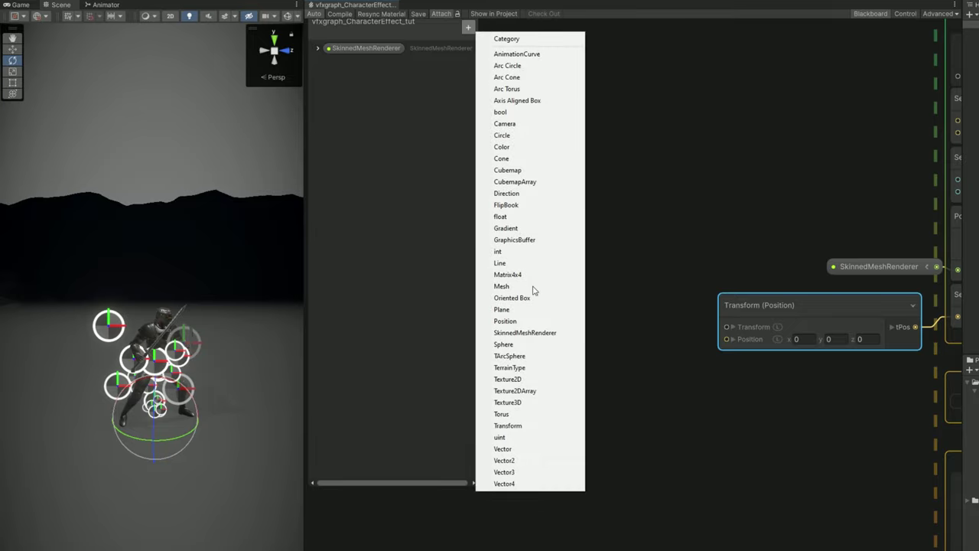
pyautogui.click(518, 426)
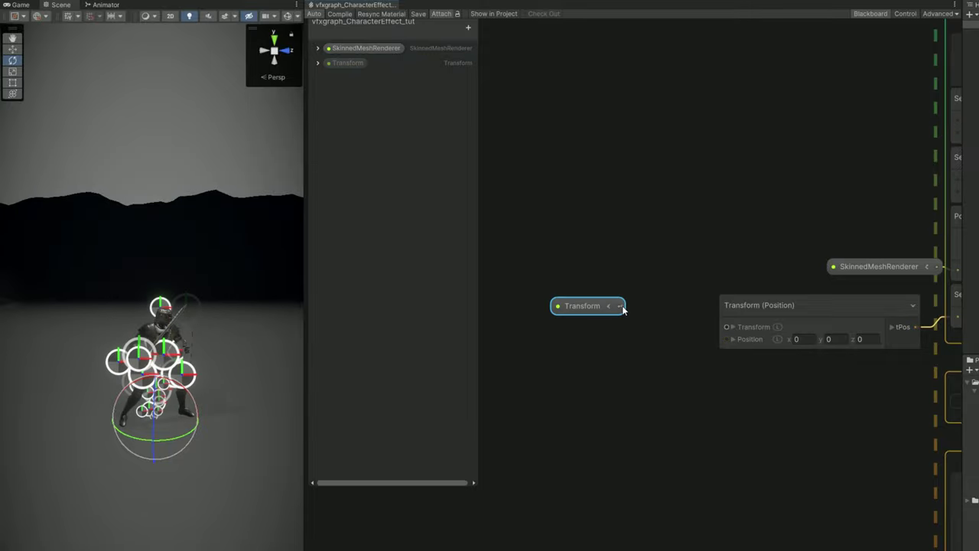
pyautogui.moveTo(720, 330); pyautogui.dragTo(724, 327)
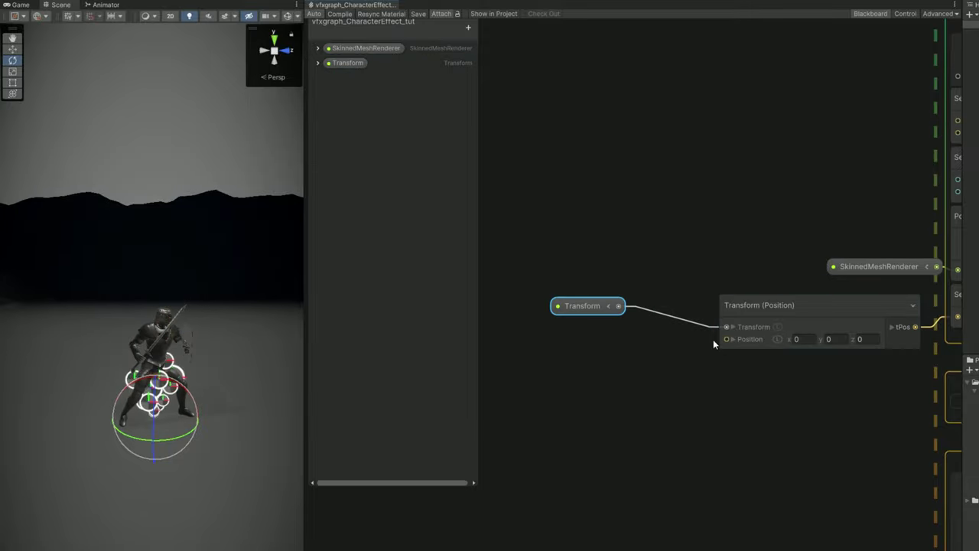
# Add a Get Attribute: position node, connect it to the Transform (Position) operator's Position input, and save the graph
pyautogui.click(626, 362)
pyautogui.press('space')
pyautogui.write('get pos')
pyautogui.press('Return')
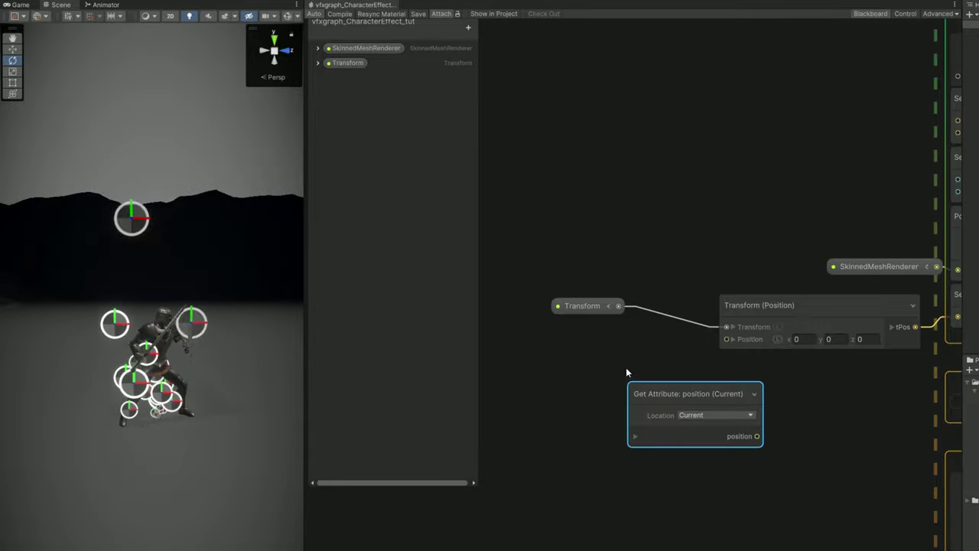
pyautogui.moveTo(676, 390); pyautogui.dragTo(552, 355)
pyautogui.moveTo(634, 401); pyautogui.dragTo(686, 374)
pyautogui.moveTo(724, 342); pyautogui.dragTo(726, 340)
pyautogui.moveTo(596, 362); pyautogui.dragTo(640, 359)
pyautogui.click(788, 262)
pyautogui.moveTo(794, 260); pyautogui.dragTo(518, 299, button='middle')
pyautogui.click(418, 14)
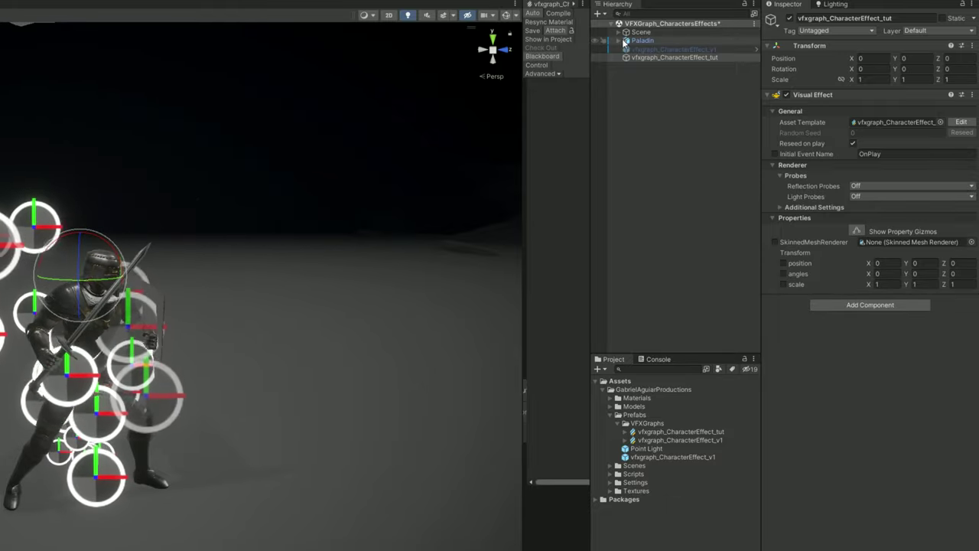
# Assign the Paladin's Paladin_J_Nordstrom mesh to the SkinnedMeshRenderer property of vfxgraph_CharacterEffect_tut
pyautogui.click(619, 40)
pyautogui.click(666, 57)
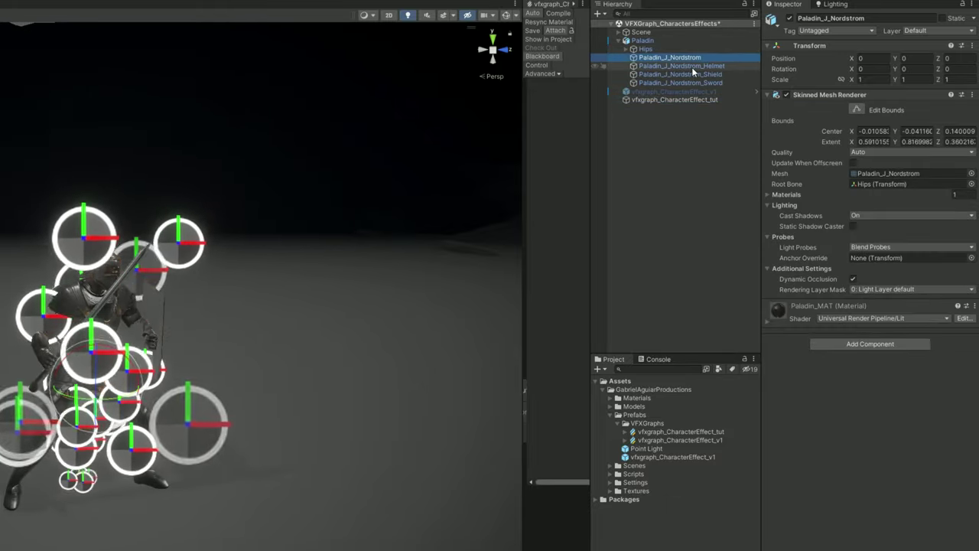
pyautogui.click(711, 66)
pyautogui.click(715, 75)
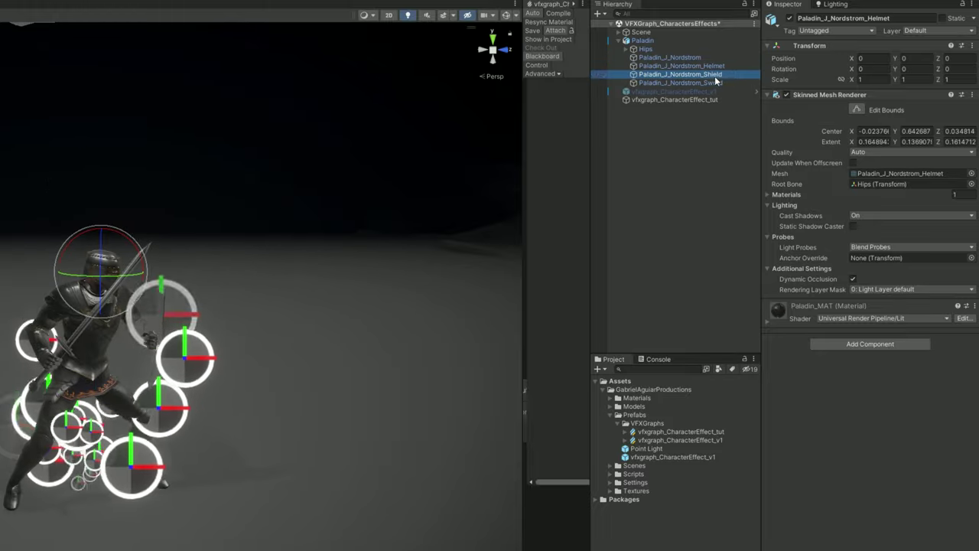
pyautogui.click(721, 83)
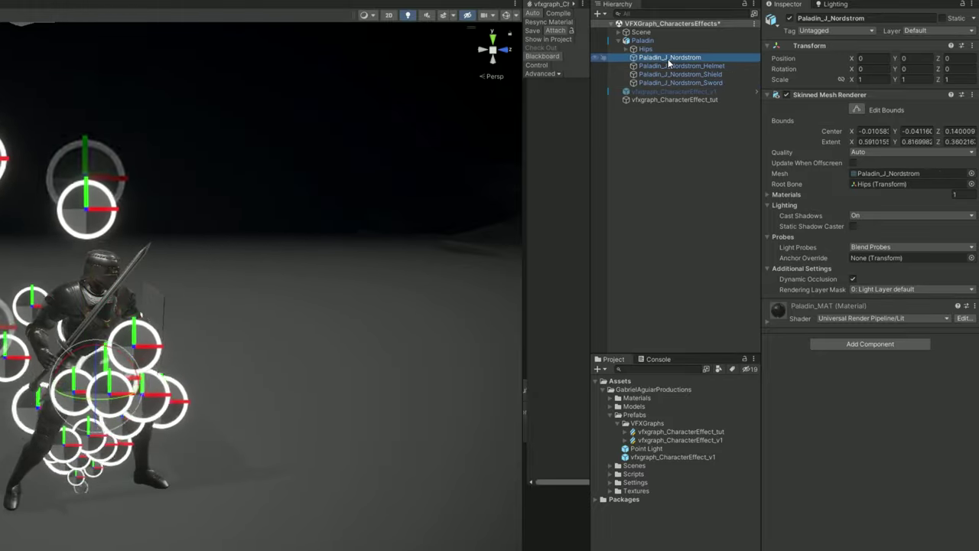
pyautogui.click(680, 101)
pyautogui.moveTo(684, 58); pyautogui.dragTo(879, 244)
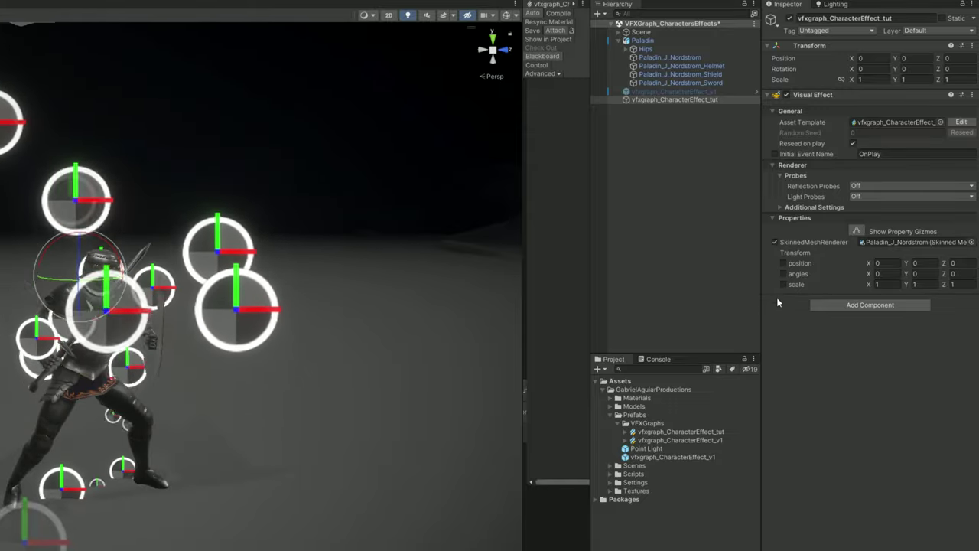
# Add a VFX Property Binder component to vfxgraph_CharacterEffect_tut and give it a Transform binding
pyautogui.click(833, 304)
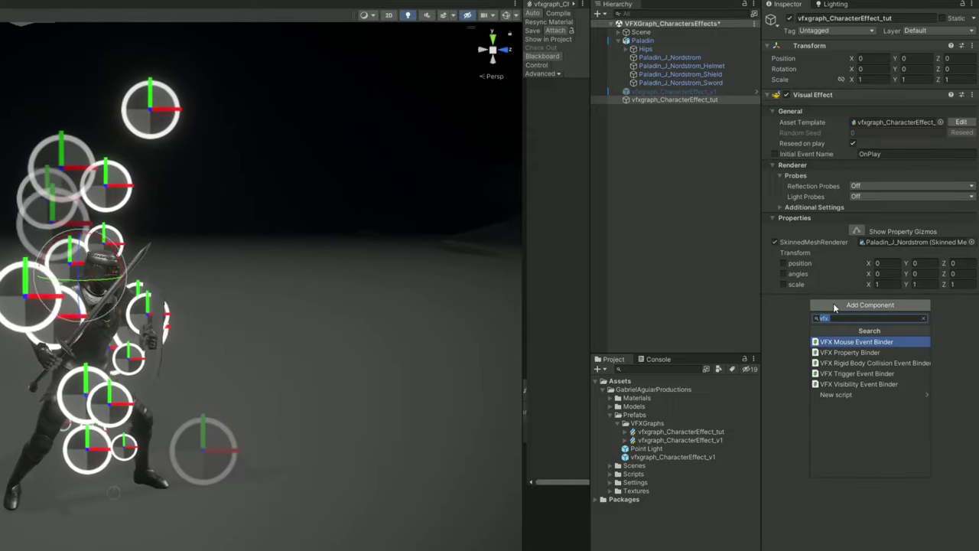
pyautogui.click(857, 352)
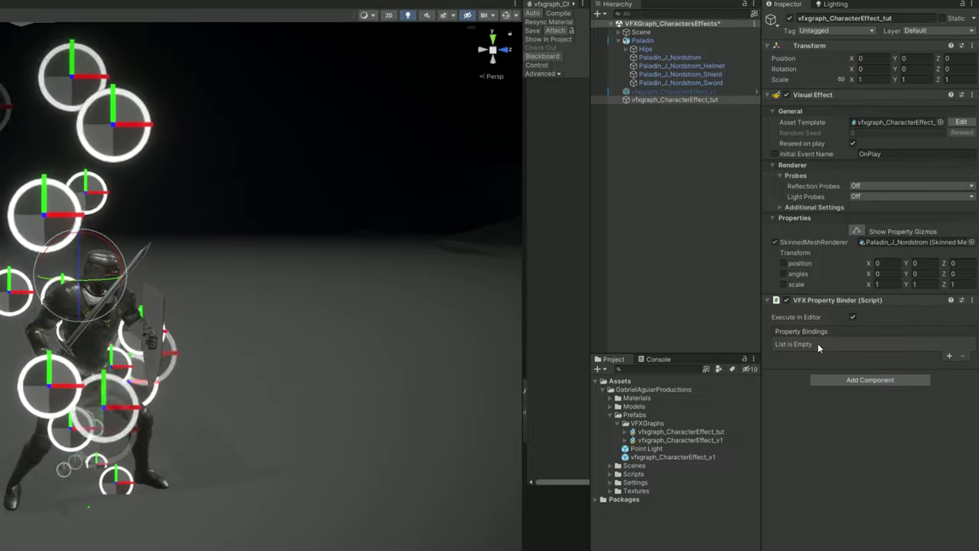
pyautogui.click(949, 356)
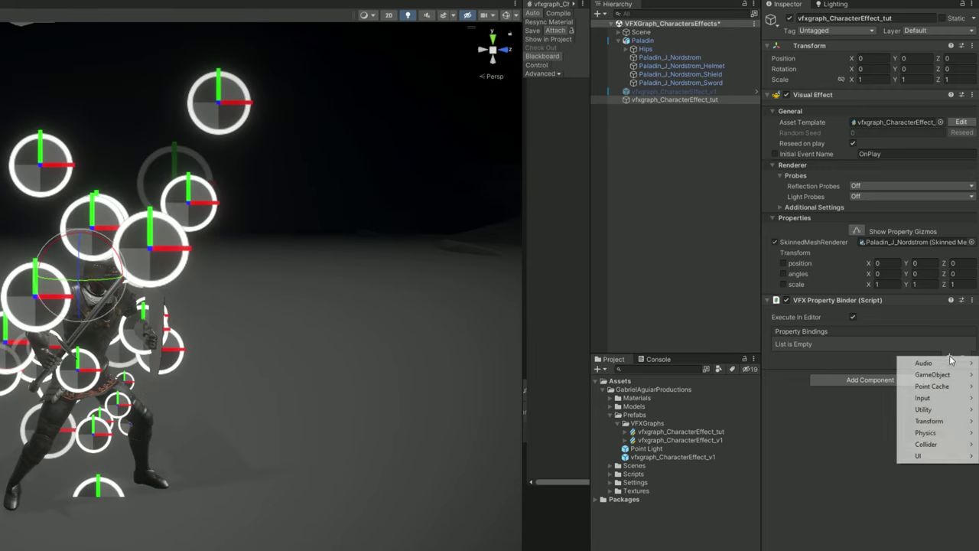
pyautogui.moveTo(929, 421)
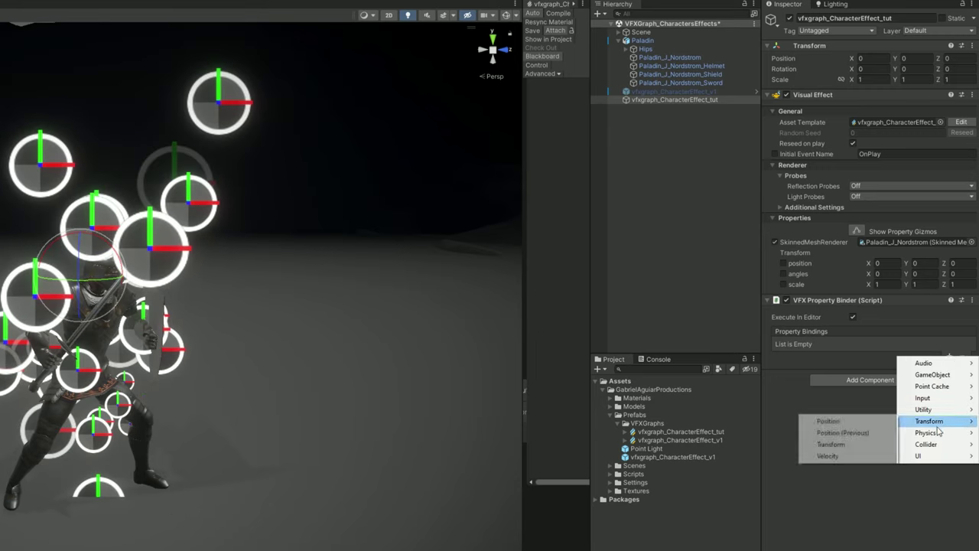
pyautogui.click(832, 444)
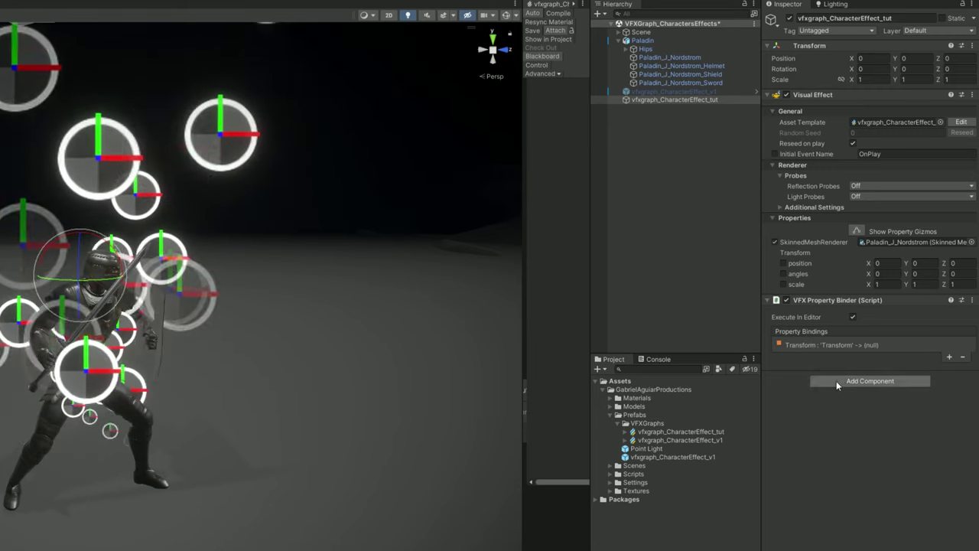
# Set the Transform binding's target to the Paladin's Hips and play the scene to preview the effect
pyautogui.click(857, 344)
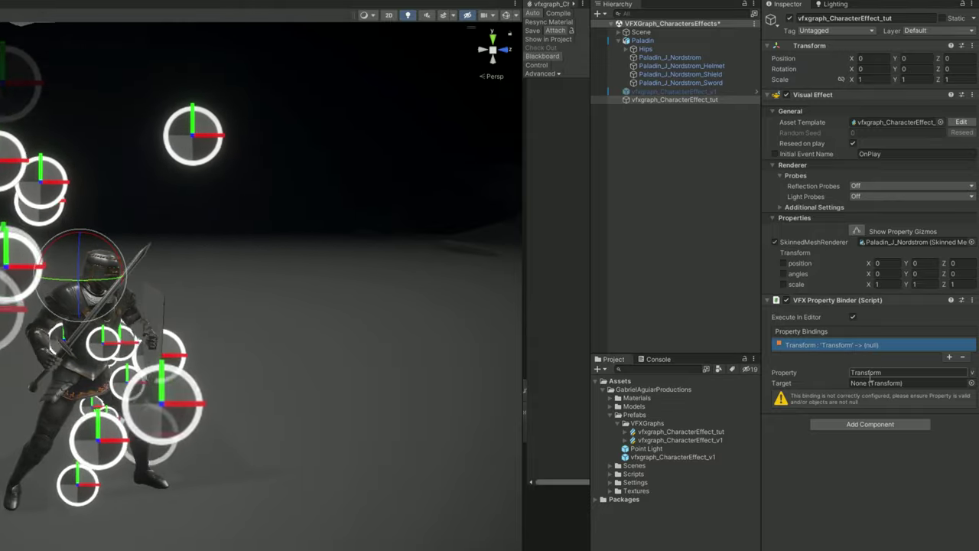
pyautogui.moveTo(525, 501); pyautogui.dragTo(310, 500)
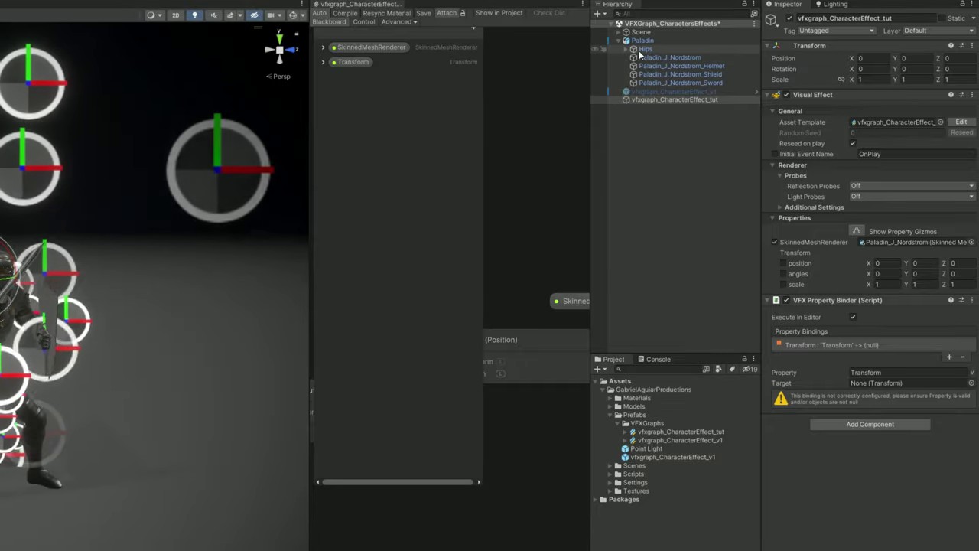
pyautogui.moveTo(641, 51); pyautogui.dragTo(874, 387)
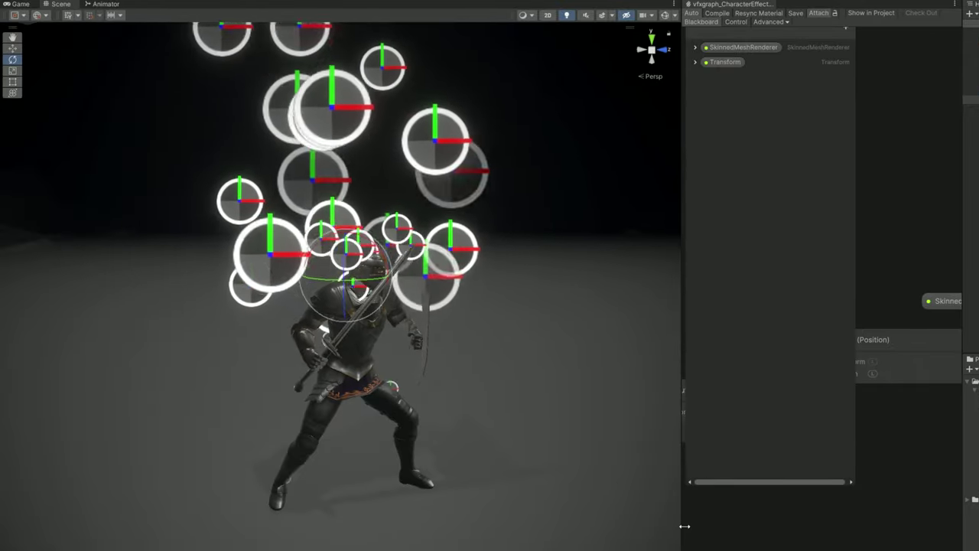
pyautogui.moveTo(310, 527); pyautogui.dragTo(428, 528)
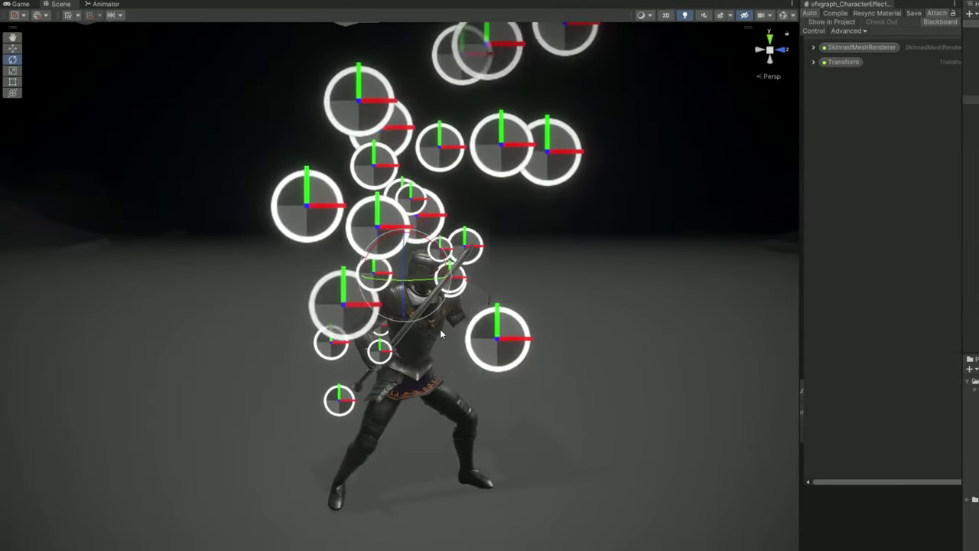
pyautogui.hotkey('ctrl', 'p')
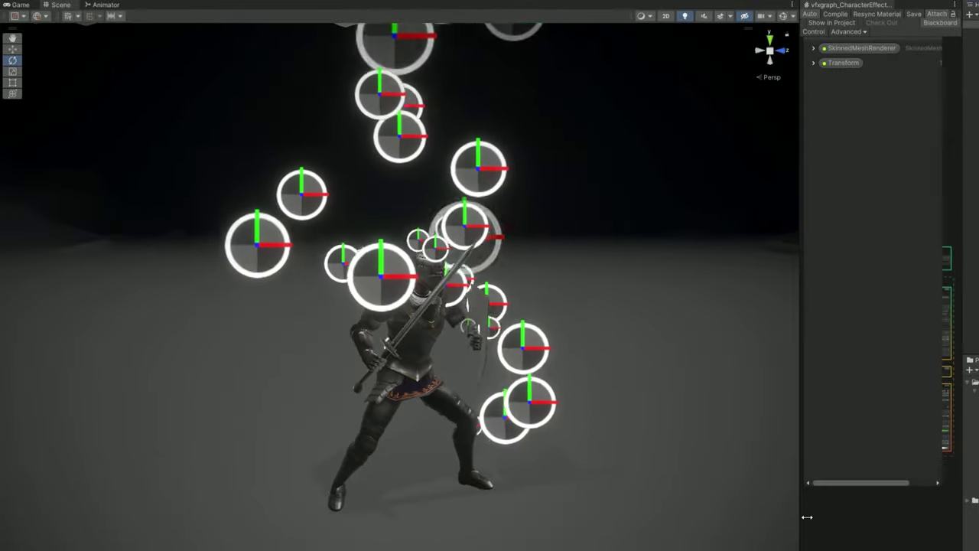
# Set the Initialize Particle capacity to 100000 and the constant spawn rate to 1000
pyautogui.moveTo(802, 514); pyautogui.dragTo(272, 491)
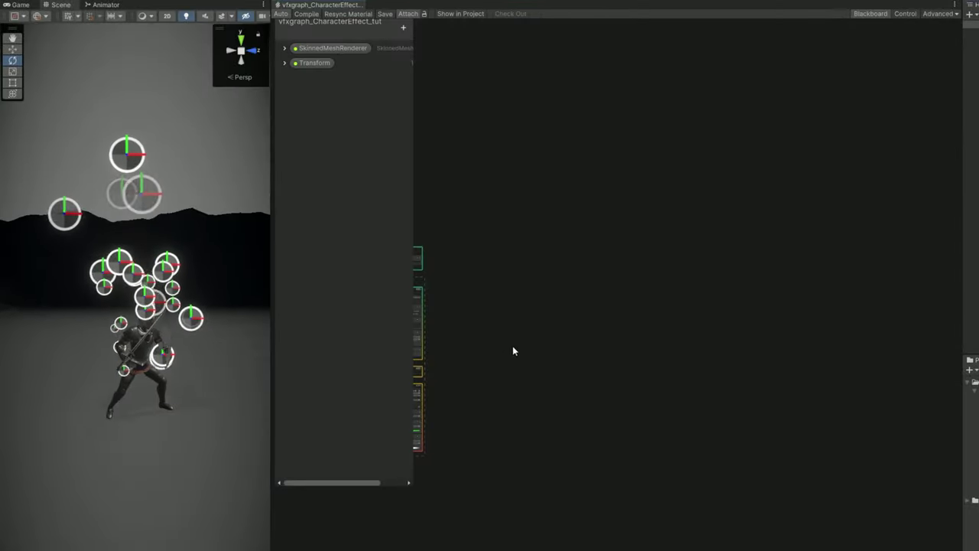
pyautogui.moveTo(526, 348); pyautogui.dragTo(767, 284, button='middle')
pyautogui.scroll(6, 695, 247)
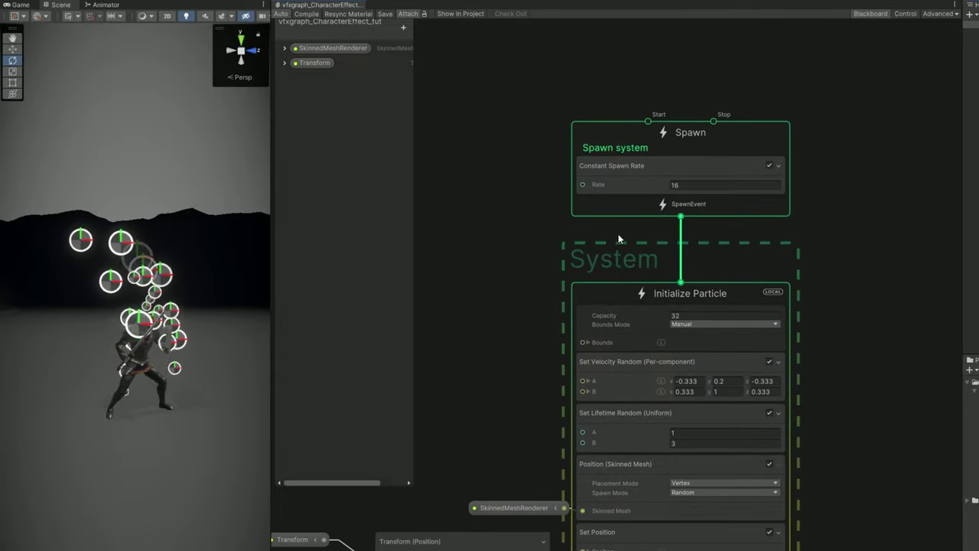
pyautogui.scroll(3, 609, 305)
pyautogui.click(719, 329)
pyautogui.write('100000')
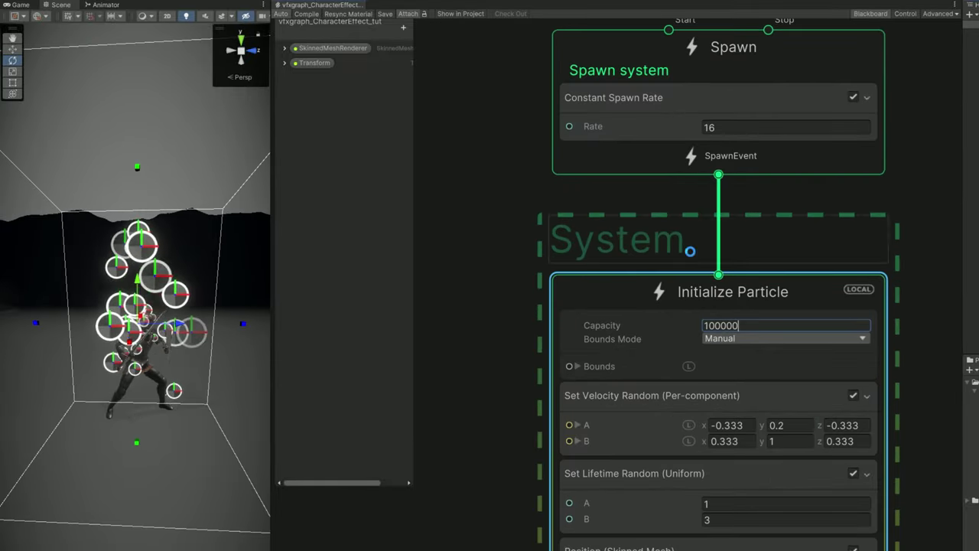
pyautogui.click(735, 138)
pyautogui.click(734, 136)
pyautogui.click(546, 244)
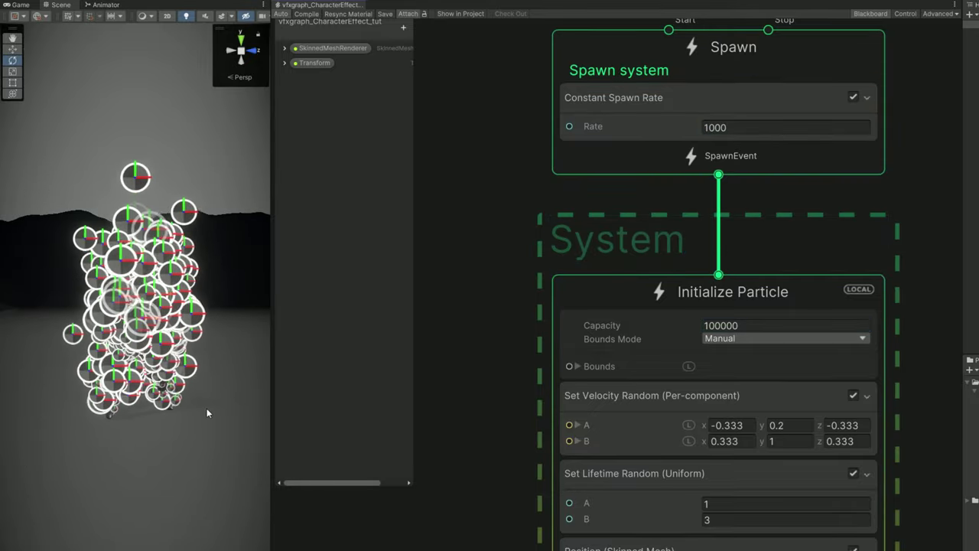
# Set the random velocity to 0, 0.1, 0 for A and 0, 0.4, 0 for B
pyautogui.scroll(-2, 502, 410)
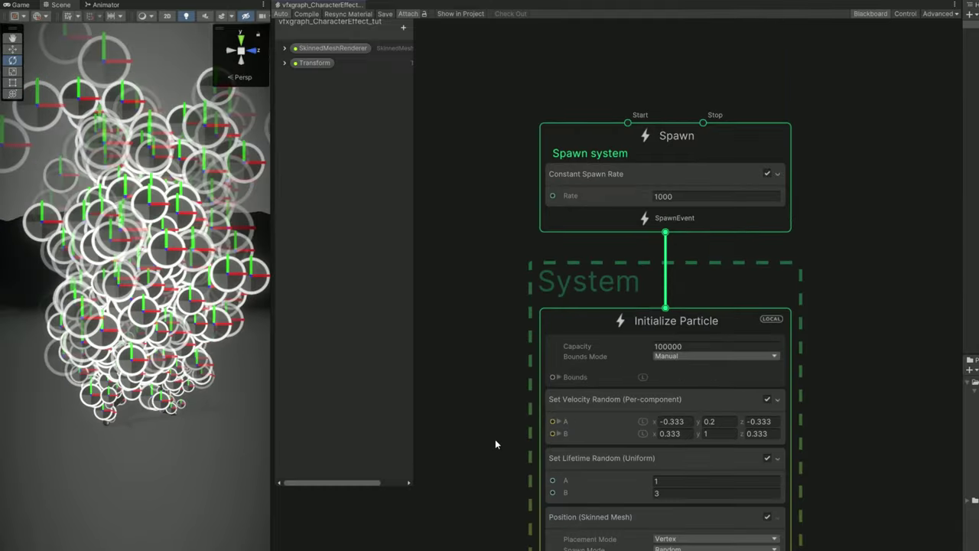
pyautogui.moveTo(495, 439); pyautogui.dragTo(541, 302, button='middle')
pyautogui.click(724, 262)
pyautogui.write('0')
pyautogui.click(793, 264)
pyautogui.write('0')
pyautogui.click(797, 277)
pyautogui.write('0')
pyautogui.click(717, 276)
pyautogui.write('0')
pyautogui.click(757, 265)
pyautogui.write('0.1')
pyautogui.click(757, 275)
pyautogui.write('0.4')
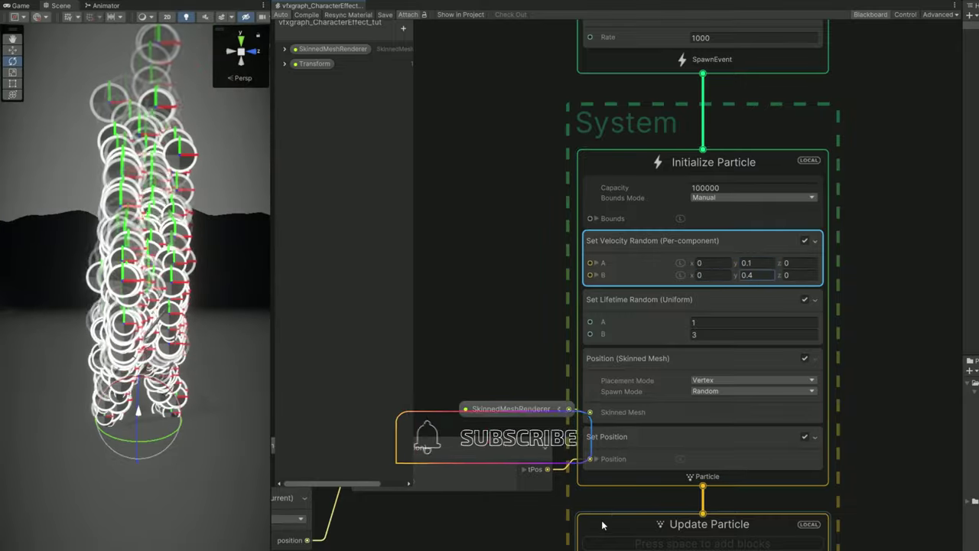
# Set the random particle lifetime to between 0.15 and 0.6
pyautogui.click(717, 326)
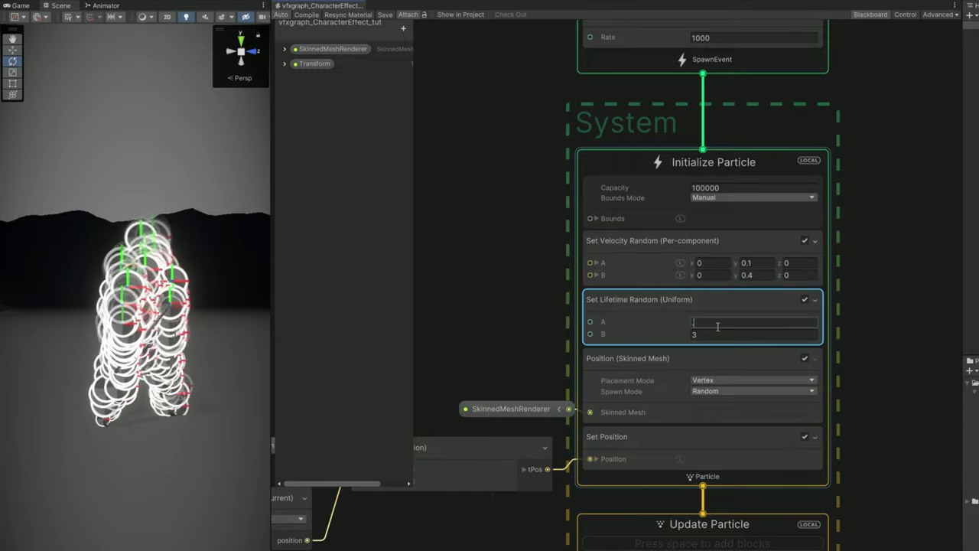
pyautogui.write('0.15')
pyautogui.click(715, 337)
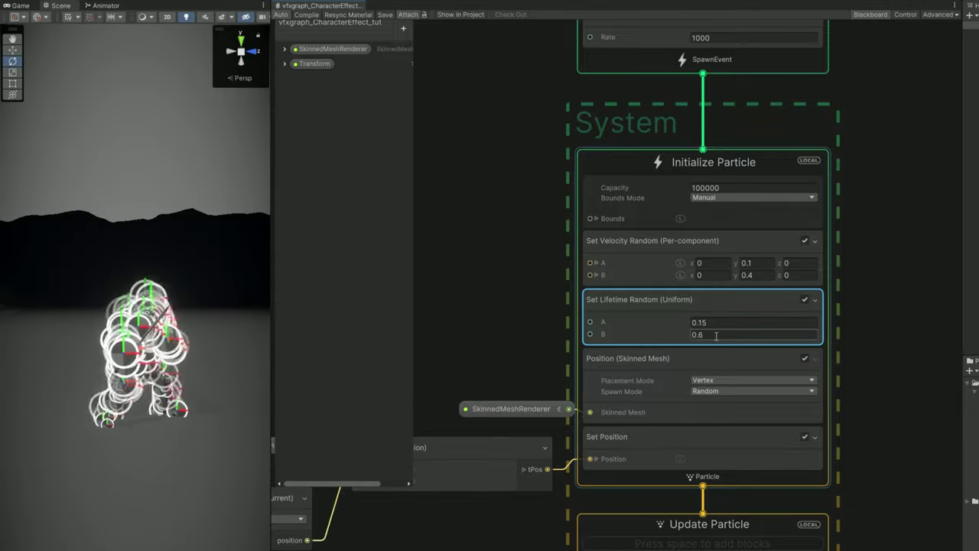
# Add a Set Size block above Set Size over Life in Output Particle Quad and make its Random mode Uniform
pyautogui.moveTo(475, 548); pyautogui.dragTo(522, 385, button='middle')
pyautogui.moveTo(535, 451); pyautogui.dragTo(529, 362, button='middle')
pyautogui.scroll(-3, 529, 329)
pyautogui.click(647, 415)
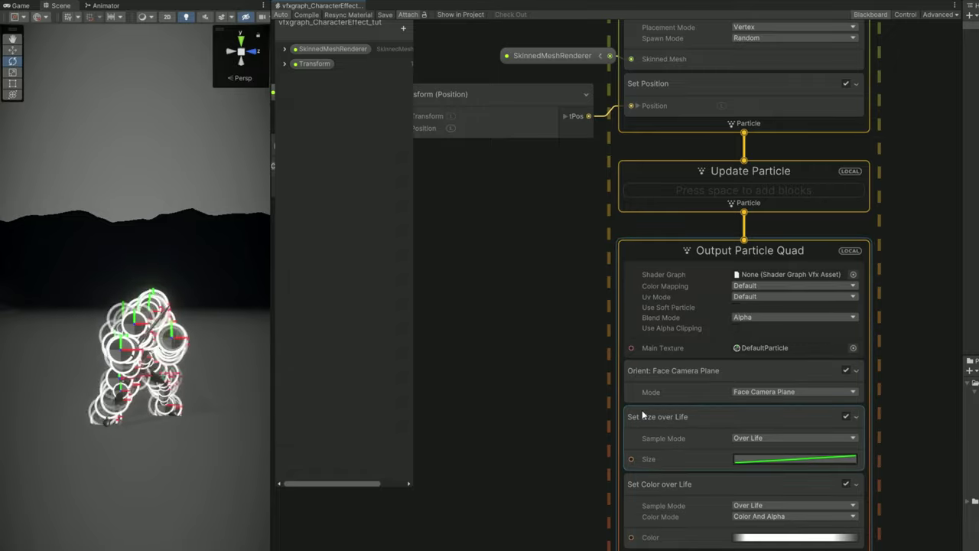
pyautogui.press('space')
pyautogui.write('set size')
pyautogui.press('Return')
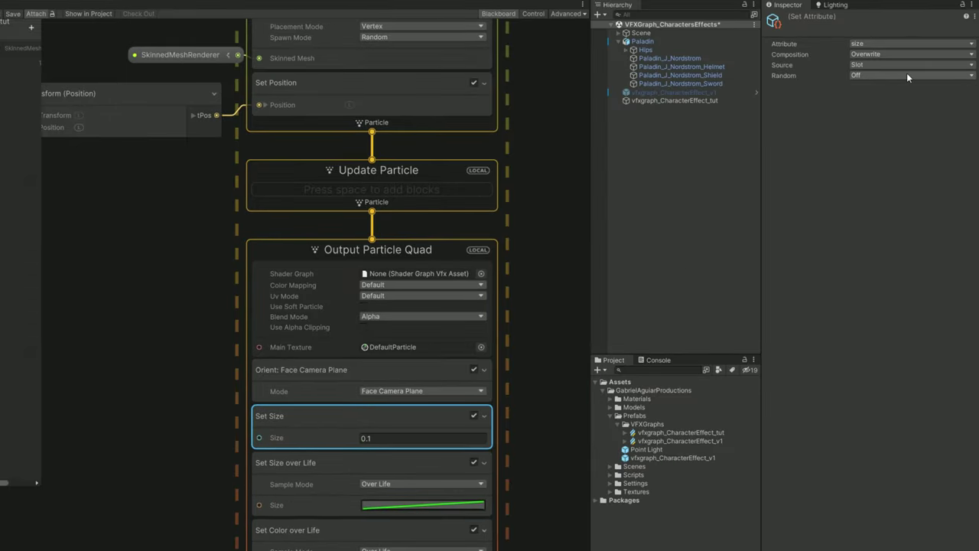
pyautogui.click(907, 74)
pyautogui.click(879, 110)
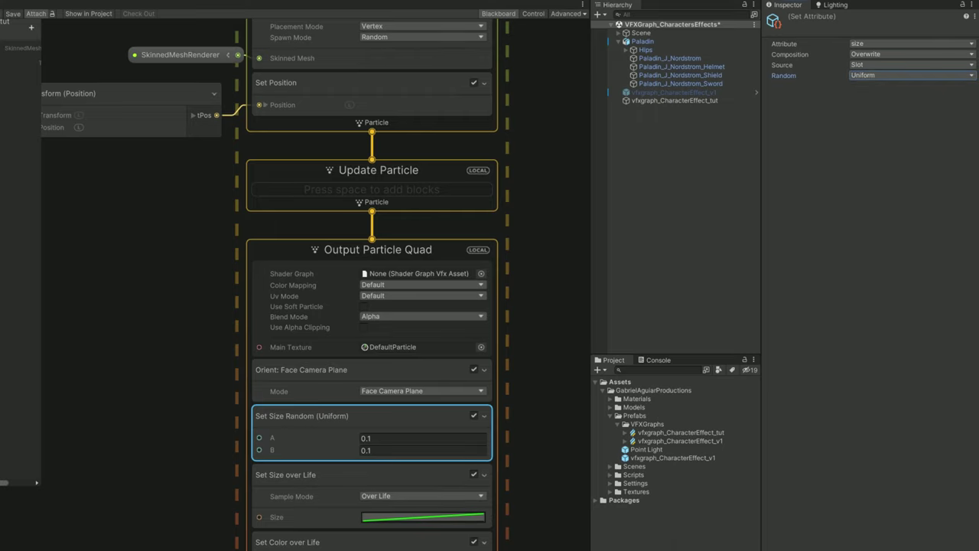
# Set the random size range to 0.015 for A and 0.03 for B
pyautogui.click(420, 440)
pyautogui.write('0.015')
pyautogui.press('Tab')
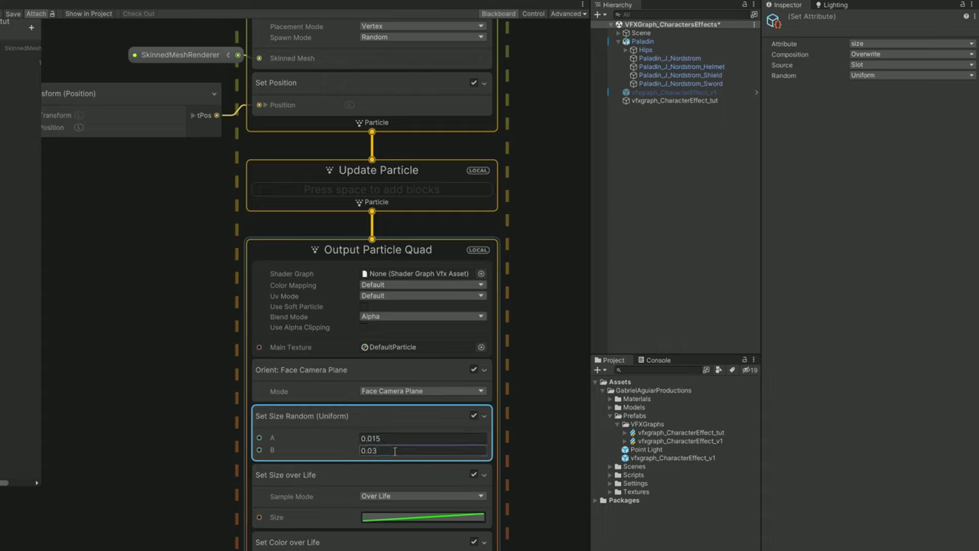
# Change the Size over Life block's composition to Multiply and apply the preset curve that eases down from 1 to 0
pyautogui.click(301, 487)
pyautogui.click(877, 53)
pyautogui.click(878, 91)
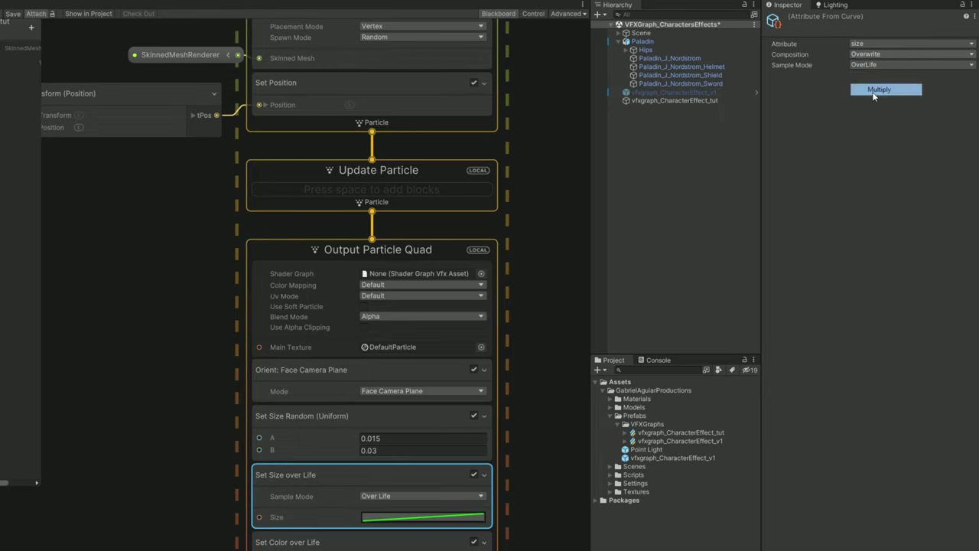
pyautogui.click(386, 518)
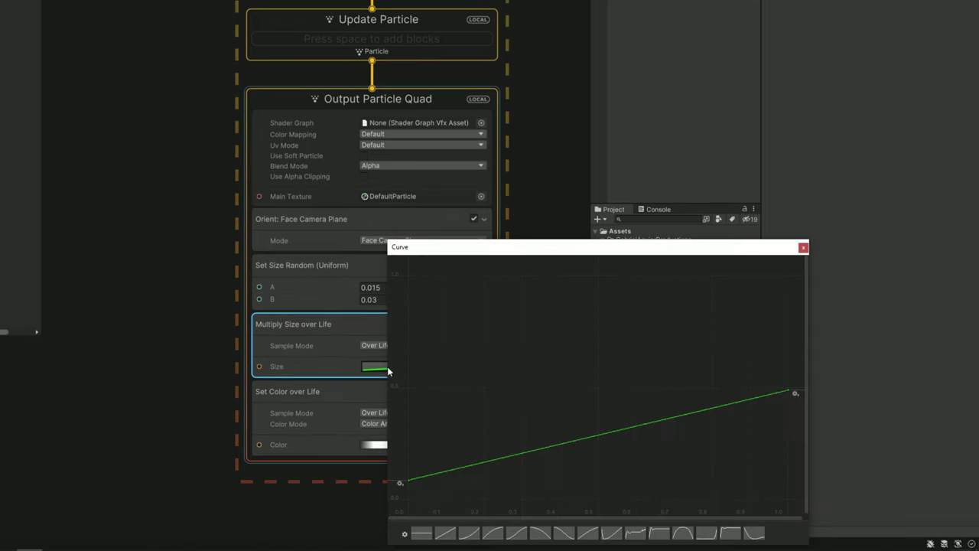
pyautogui.click(541, 533)
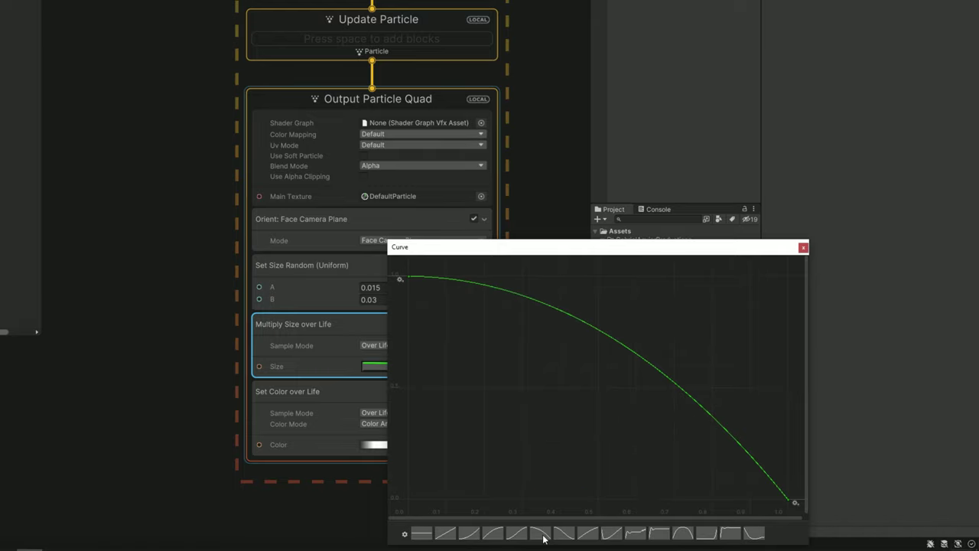
pyautogui.click(802, 247)
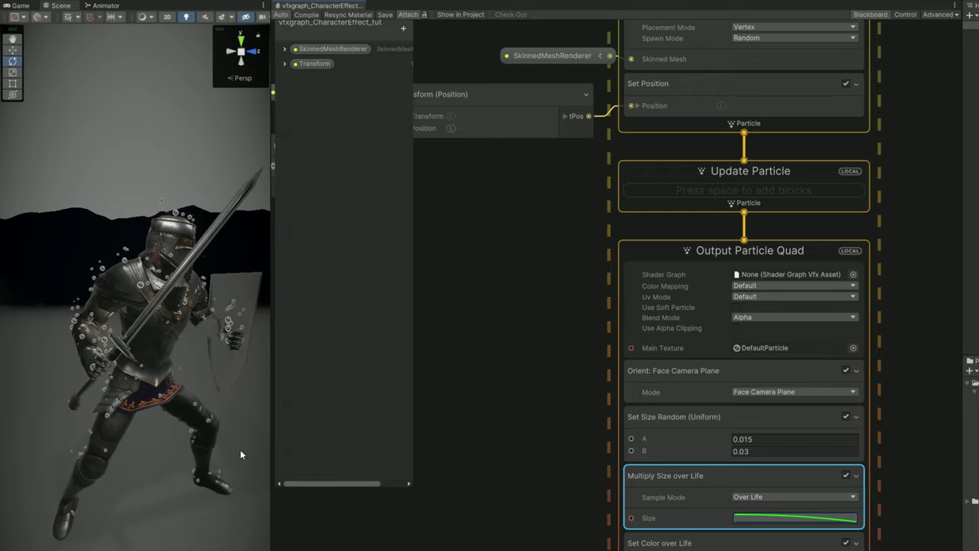
# Set the Output Particle Quad's main texture to Default-Particle
pyautogui.click(854, 348)
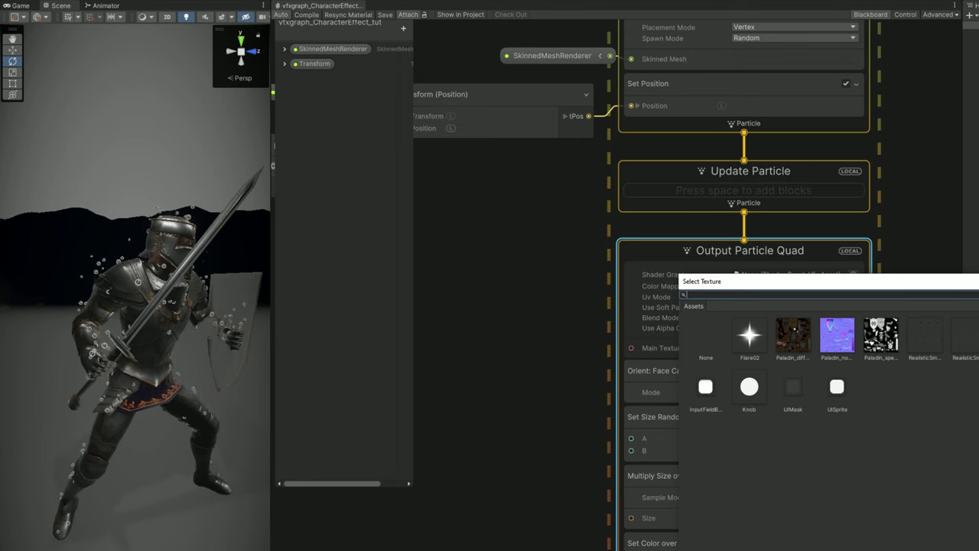
pyautogui.click(769, 213)
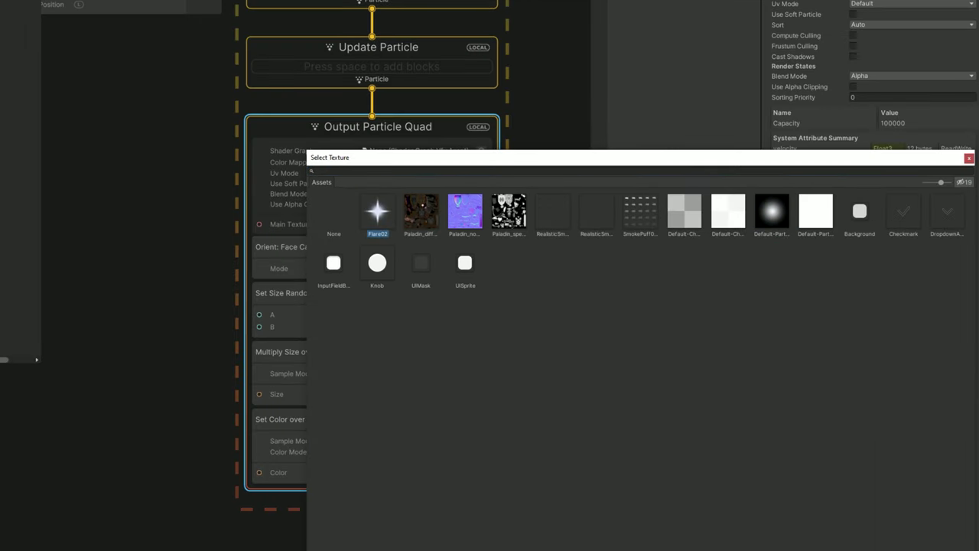
pyautogui.click(777, 219)
pyautogui.doubleClick(776, 219)
pyautogui.moveTo(557, 473); pyautogui.dragTo(538, 383, button='middle')
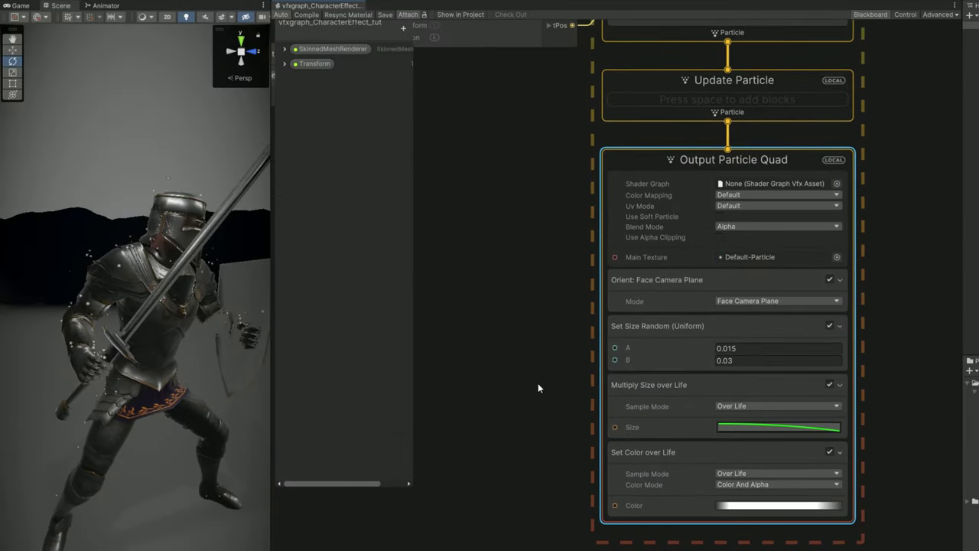
# Add a Set Color block above Set Color over Life in Output Particle Quad
pyautogui.click(687, 456)
pyautogui.press('space')
pyautogui.write('set co')
pyautogui.press('Return')
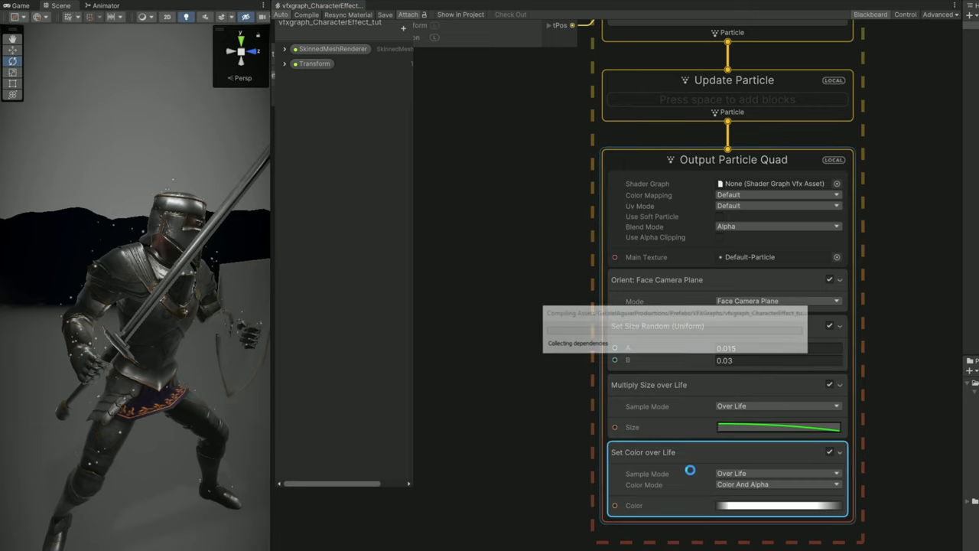
# Change the Color over Life block's composition to Multiply
pyautogui.click(644, 514)
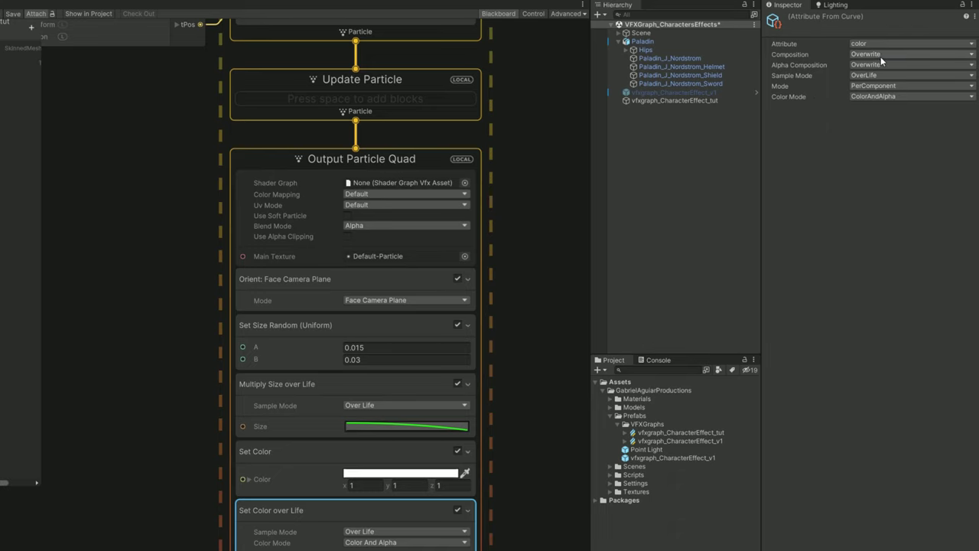
pyautogui.click(881, 55)
pyautogui.click(876, 89)
pyautogui.click(876, 65)
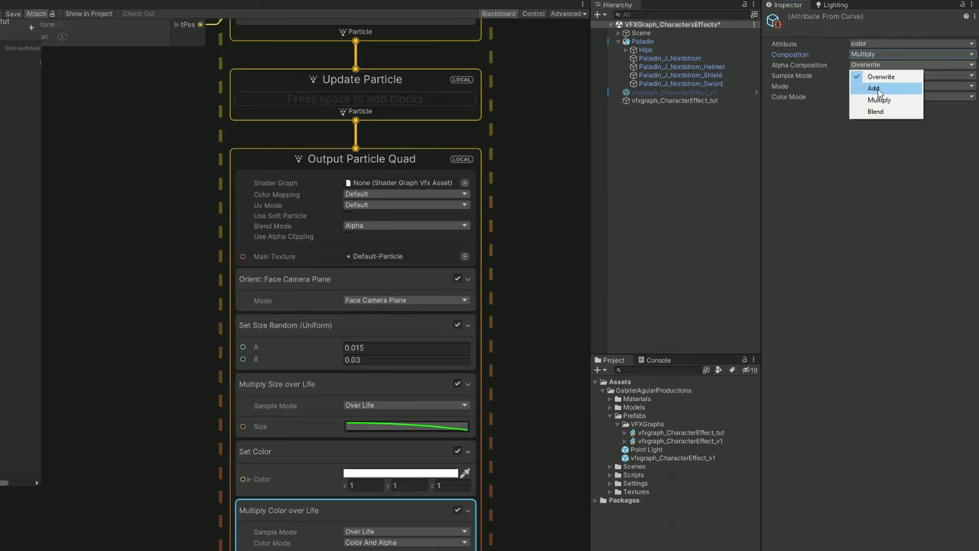
pyautogui.click(879, 100)
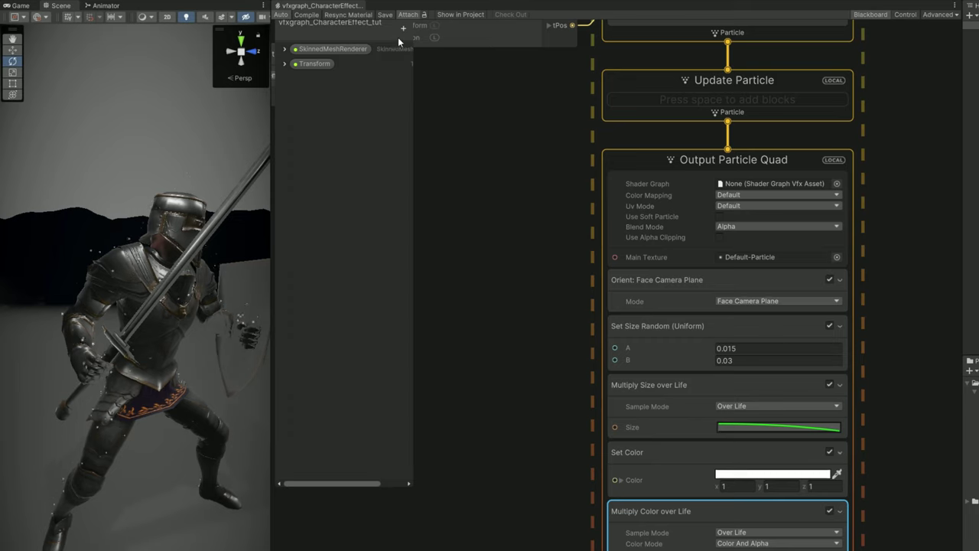
# Create a Color property named ParticlesColor, place it in the graph and connect it to the Set Color block's Color input
pyautogui.click(403, 28)
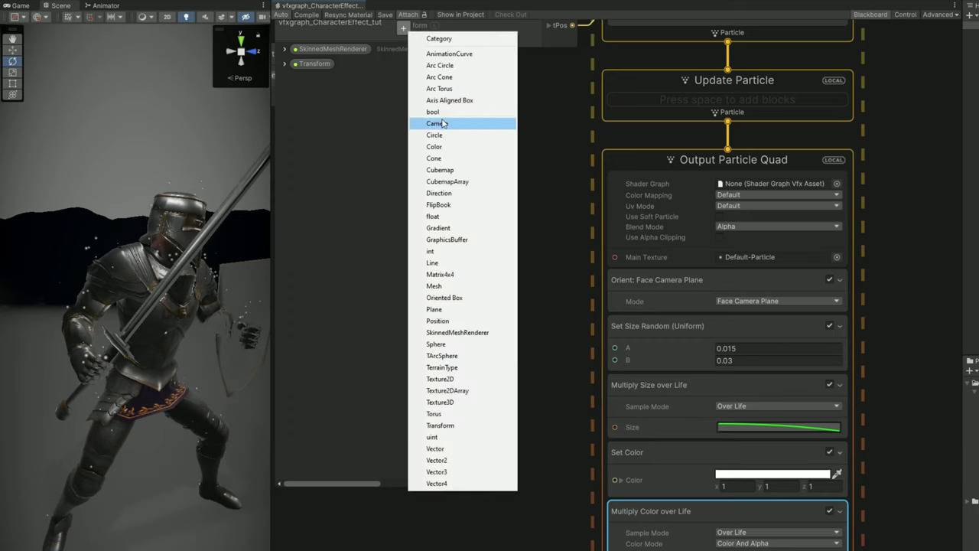
pyautogui.click(441, 147)
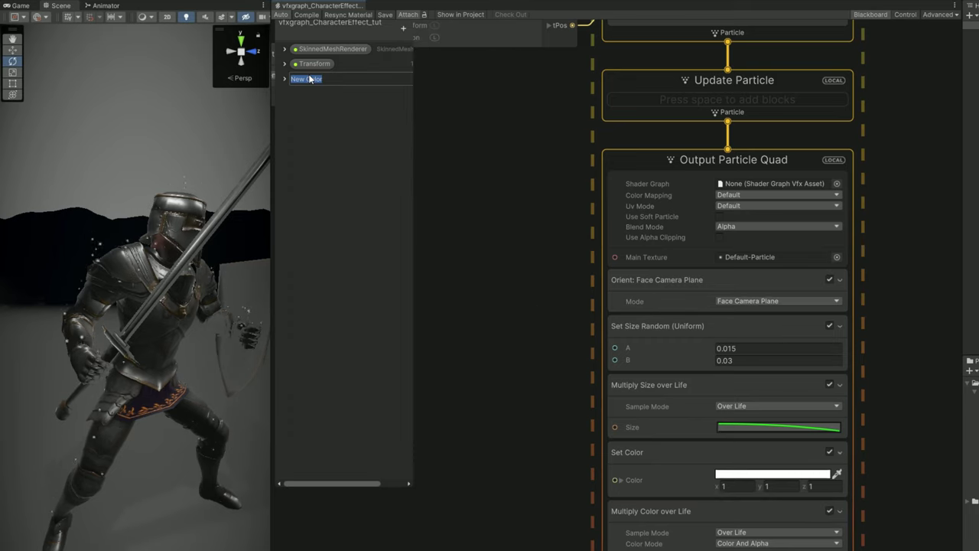
pyautogui.write('ParticlesColor')
pyautogui.press('Return')
pyautogui.moveTo(514, 433); pyautogui.dragTo(510, 464)
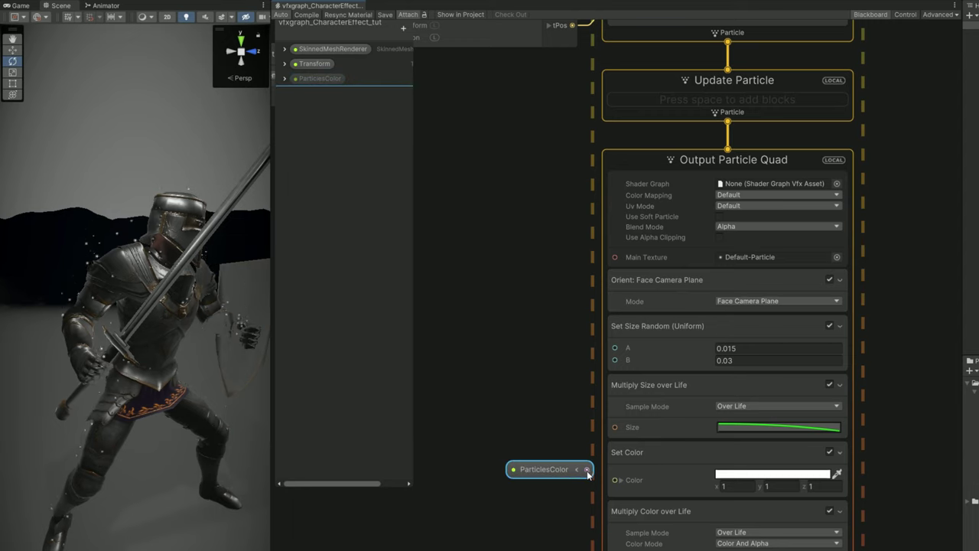
pyautogui.moveTo(587, 469); pyautogui.dragTo(614, 480)
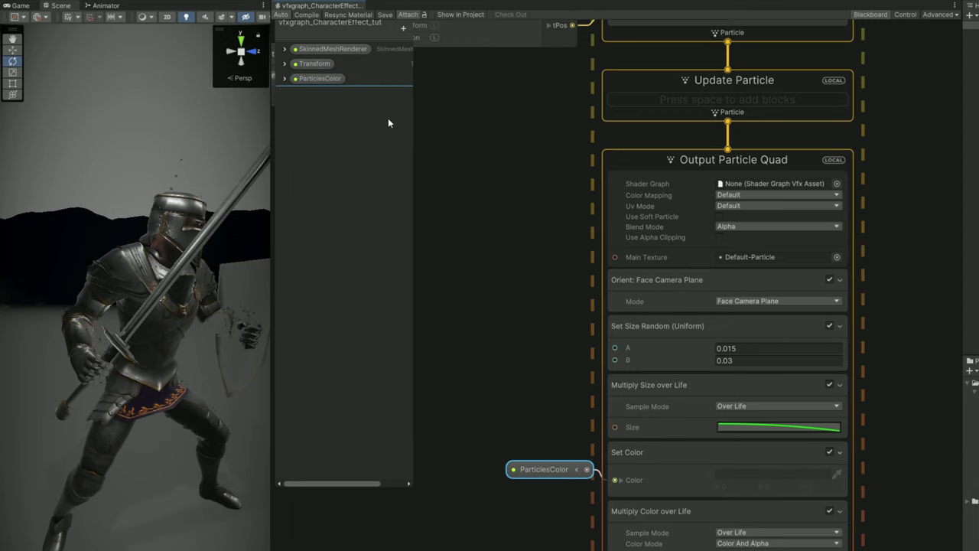
# Set the ParticlesColor value to an orange HDR color with hue 13, saturation 86, value 100 and intensity 6.5
pyautogui.click(285, 78)
pyautogui.click(332, 100)
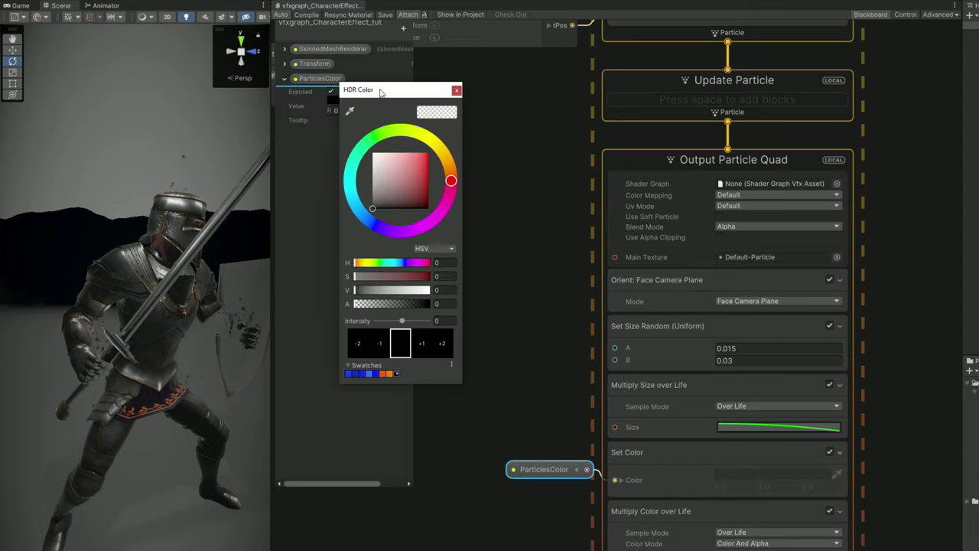
pyautogui.moveTo(381, 91); pyautogui.dragTo(470, 97)
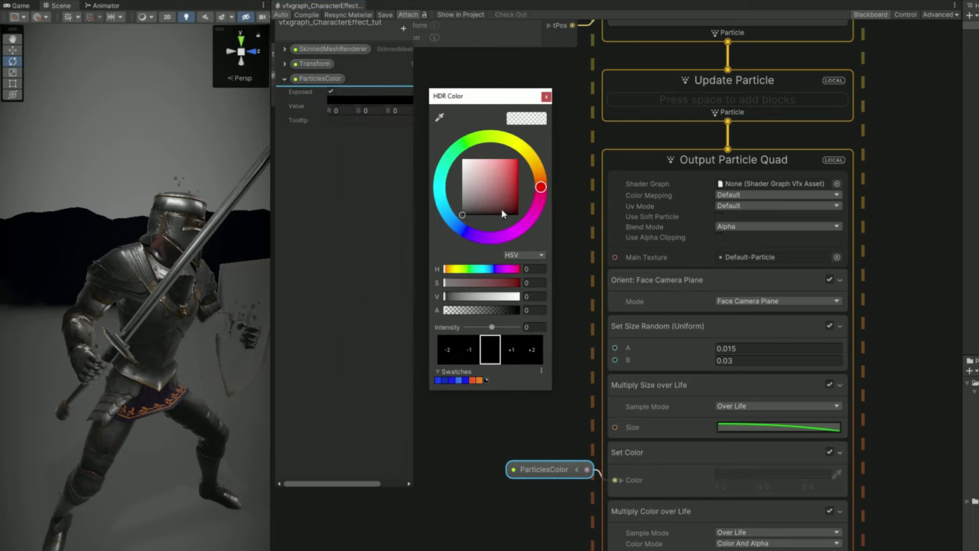
pyautogui.click(510, 160)
pyautogui.moveTo(539, 182); pyautogui.dragTo(541, 177)
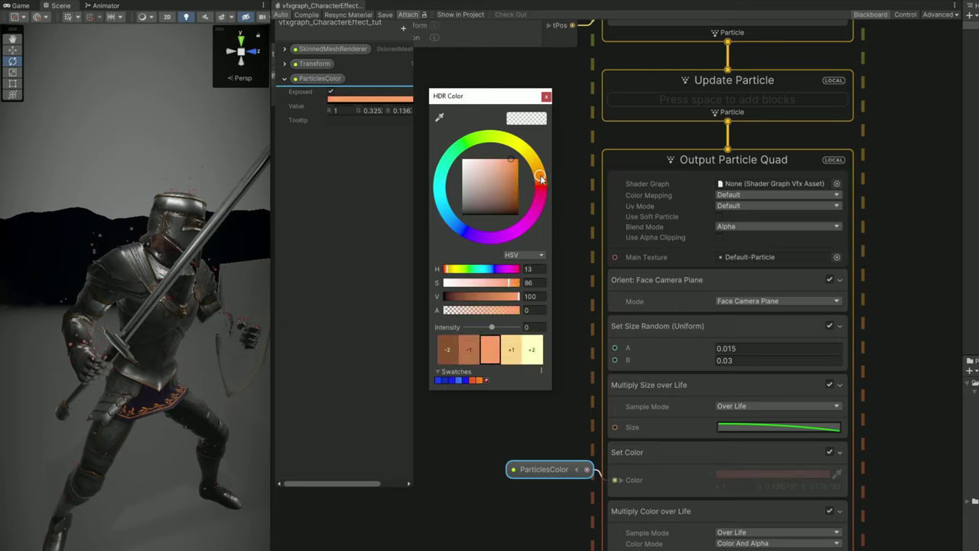
pyautogui.moveTo(492, 326); pyautogui.dragTo(509, 329)
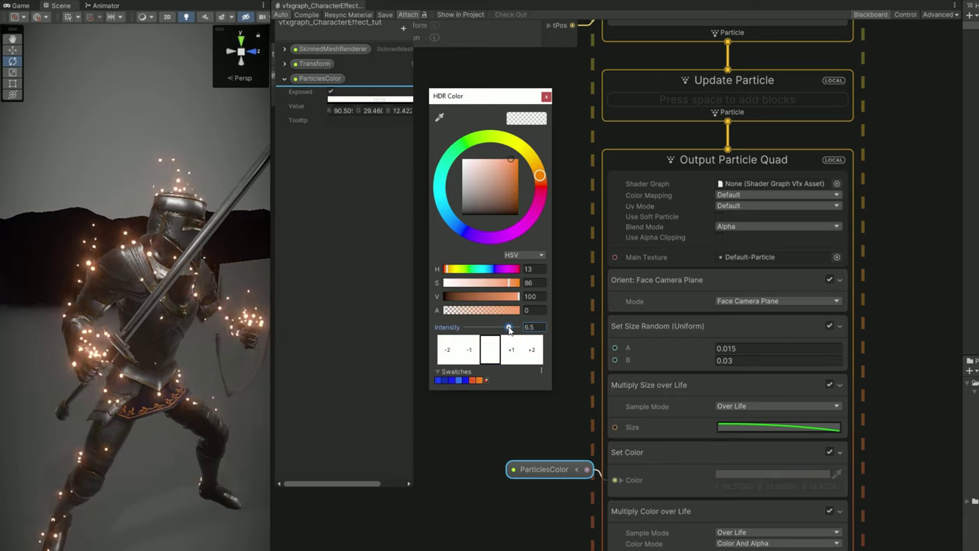
# Inspect the Bloom settings on the scene's Global Volume and the available options for creating a volume object
pyautogui.click(641, 32)
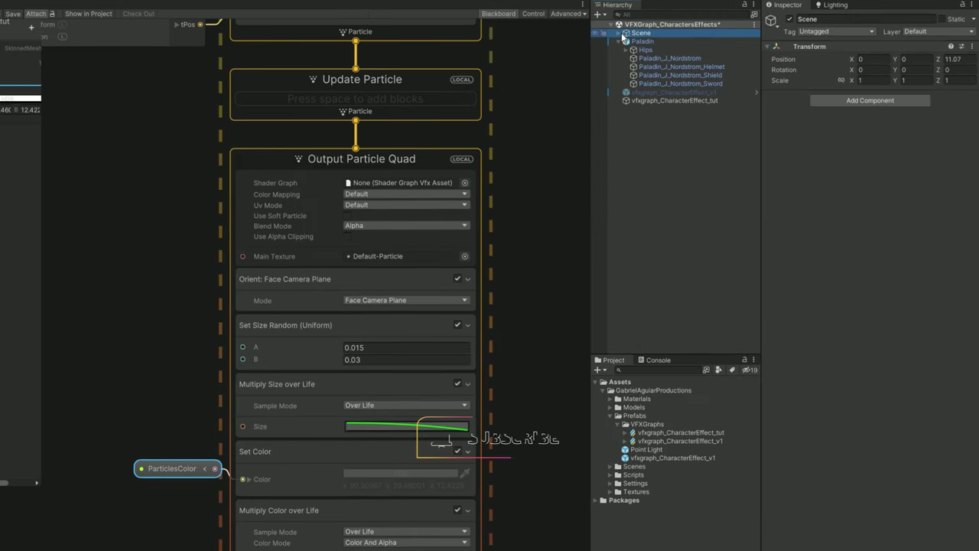
pyautogui.click(618, 33)
pyautogui.click(659, 67)
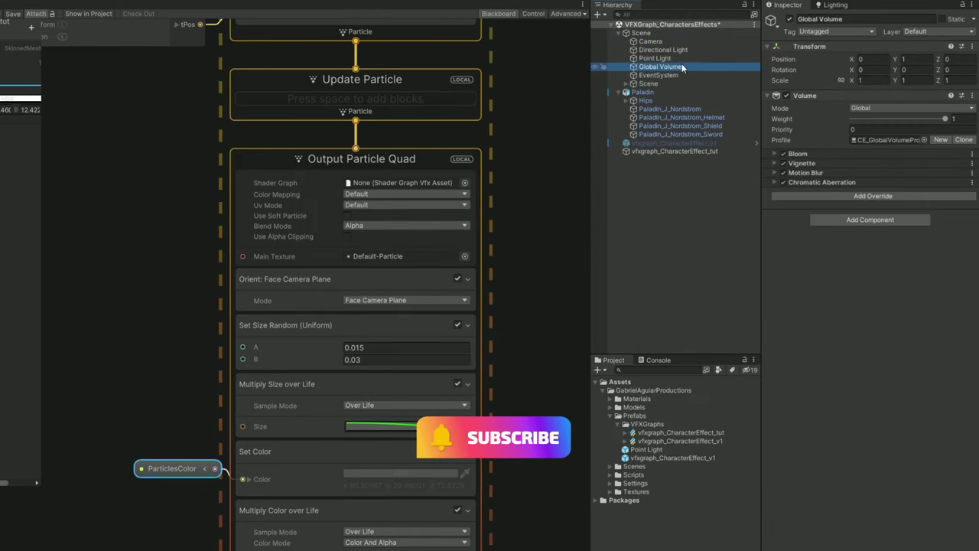
pyautogui.click(775, 154)
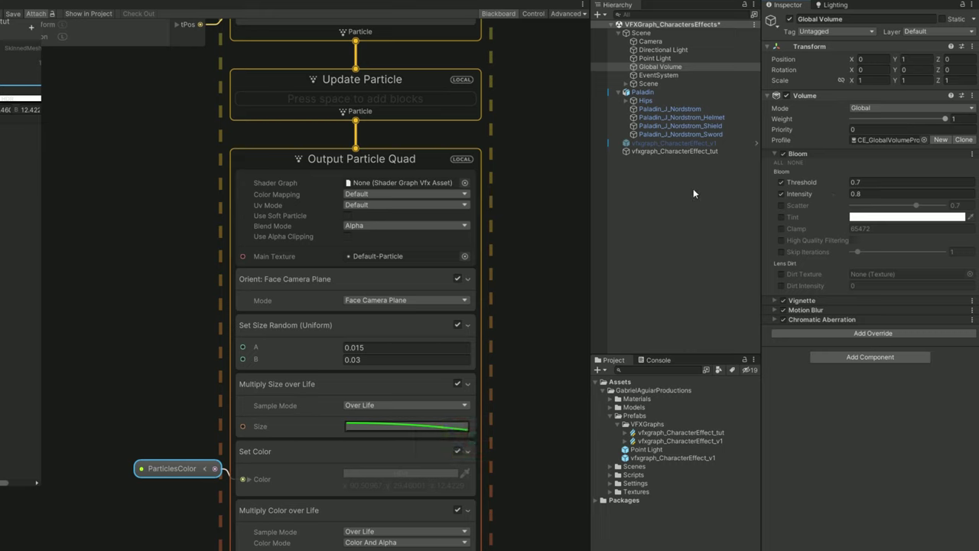
pyautogui.rightClick(662, 185)
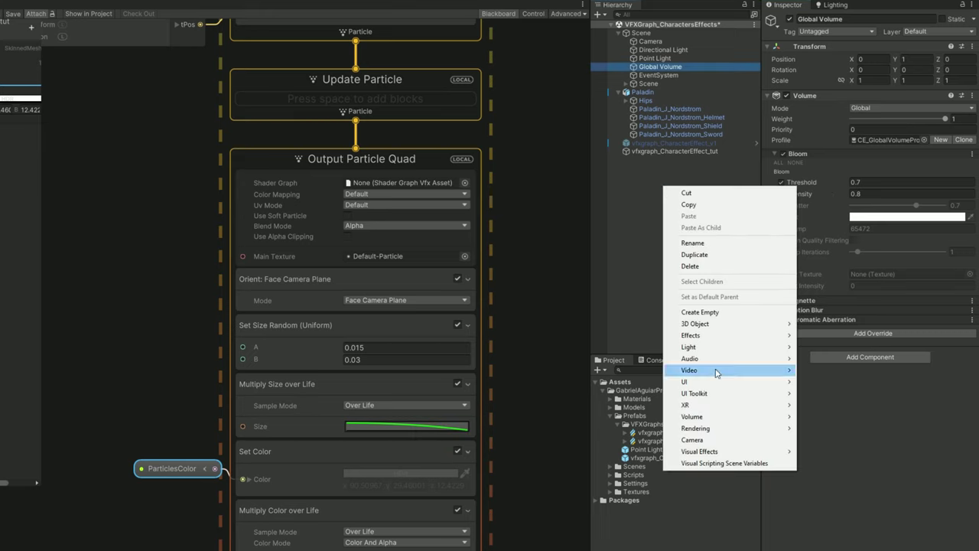
pyautogui.moveTo(709, 418)
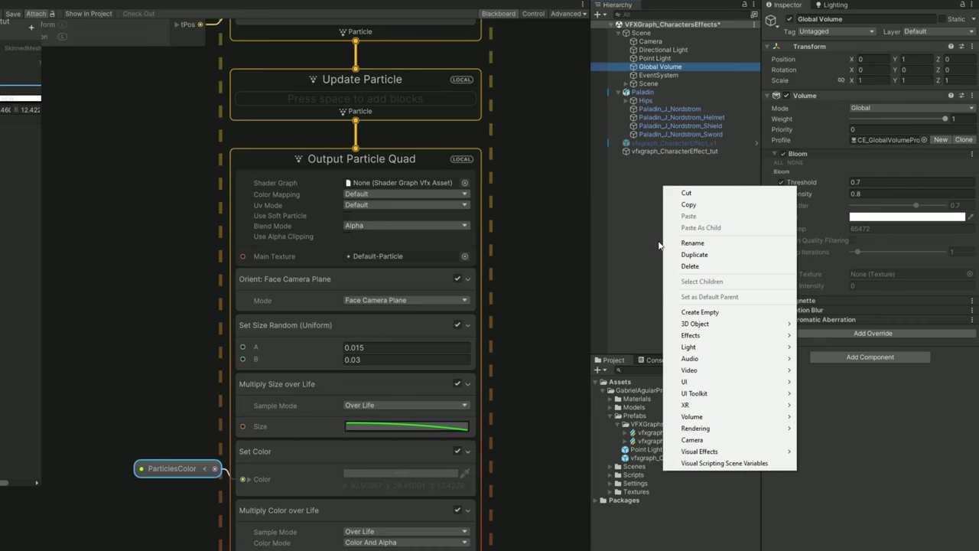
pyautogui.click(641, 228)
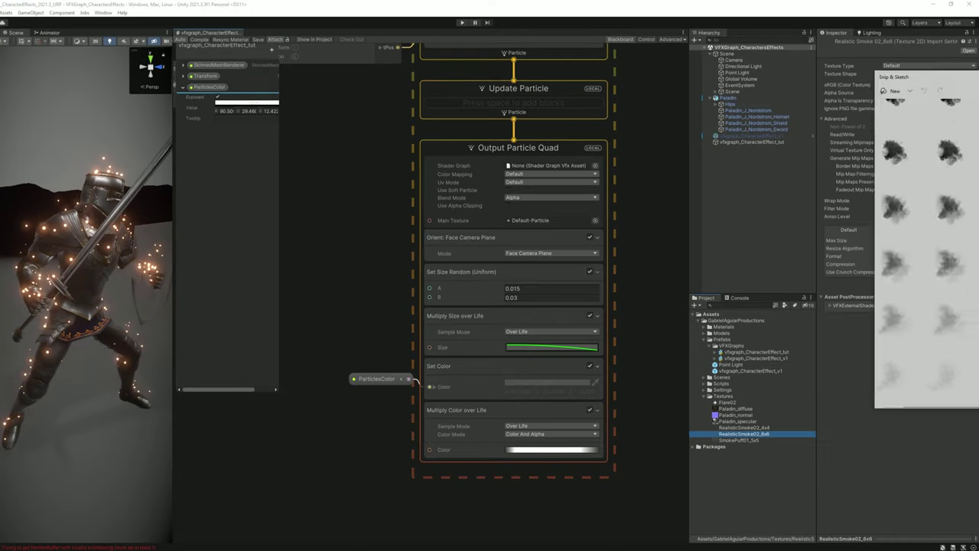
# Examine the smoke flipbook sheet in Snip & Sketch, then close that window
pyautogui.moveTo(959, 77); pyautogui.dragTo(410, 87)
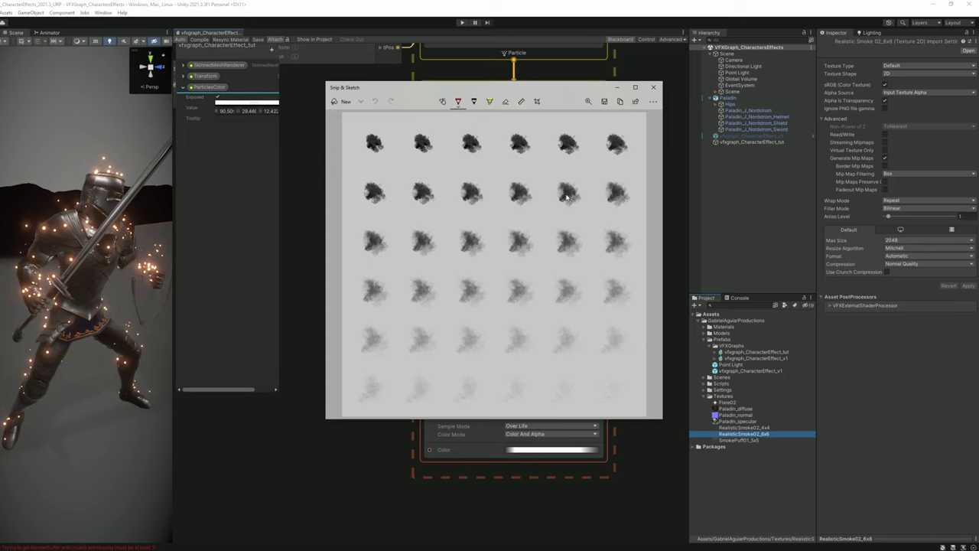
pyautogui.click(653, 88)
# Duplicate the entire particle system together with its connected property and operator nodes
pyautogui.scroll(-8, 548, 474)
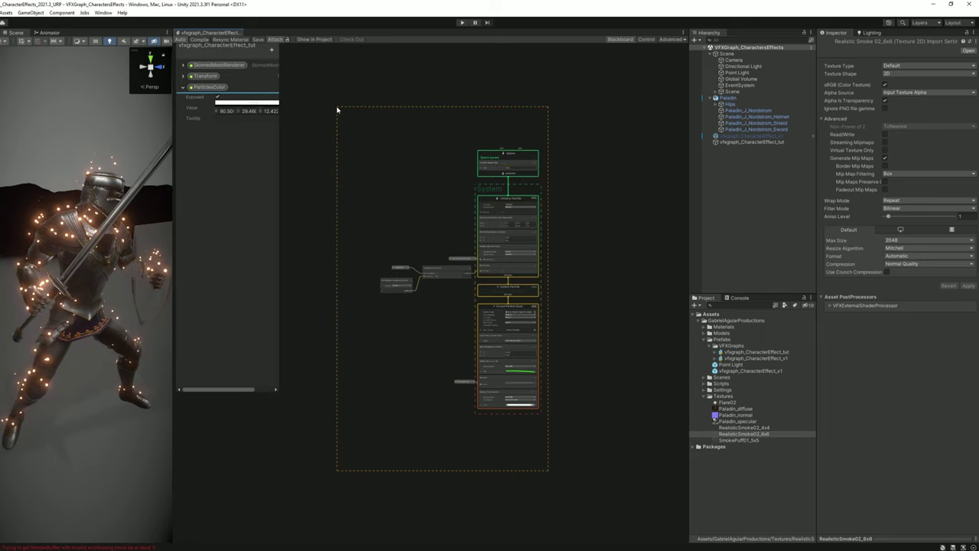
pyautogui.moveTo(337, 109); pyautogui.dragTo(343, 109)
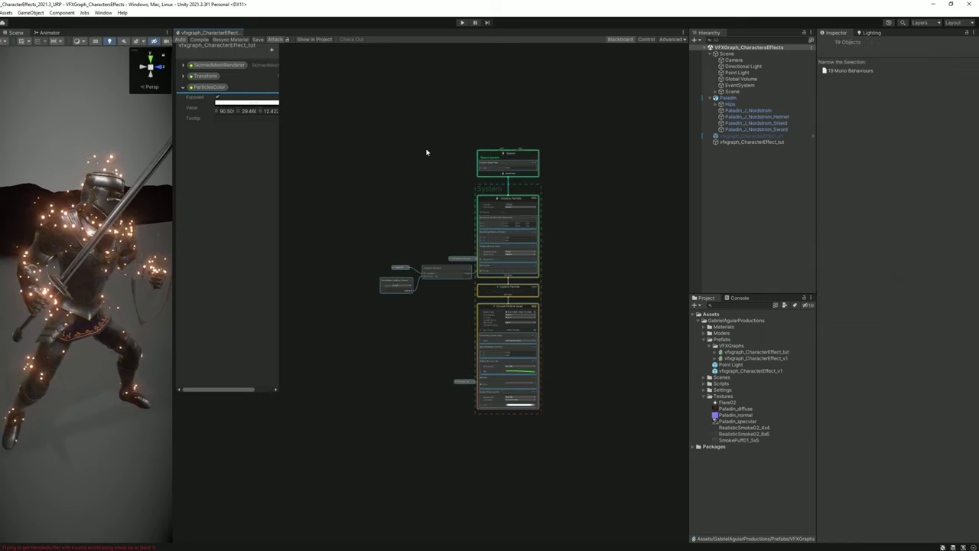
pyautogui.moveTo(557, 209); pyautogui.dragTo(302, 205, button='middle')
pyautogui.hotkey('ctrl', 'd')
# Set the main texture of the duplicated system's Output Particle Quad to RealisticSmoke02_6x6
pyautogui.scroll(8, 512, 317)
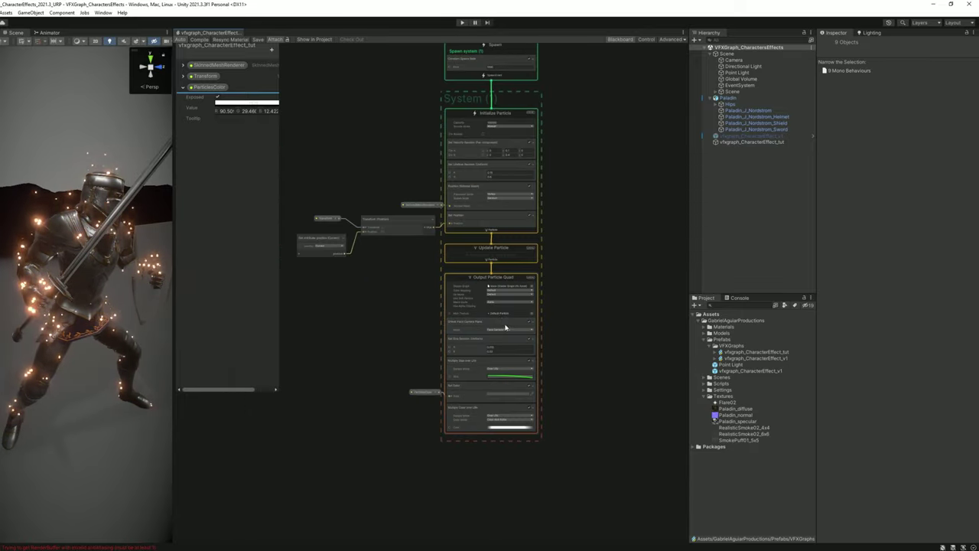
pyautogui.click(584, 326)
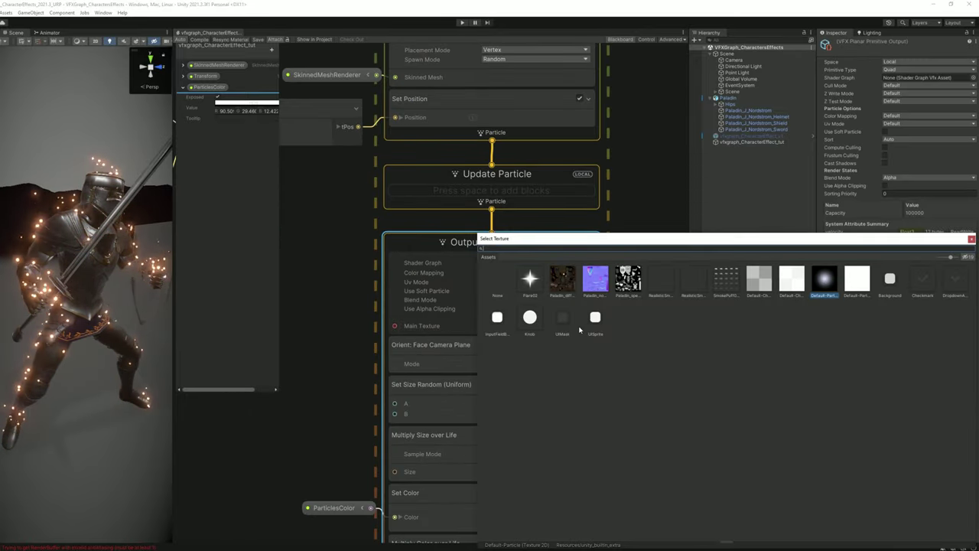
pyautogui.click(695, 287)
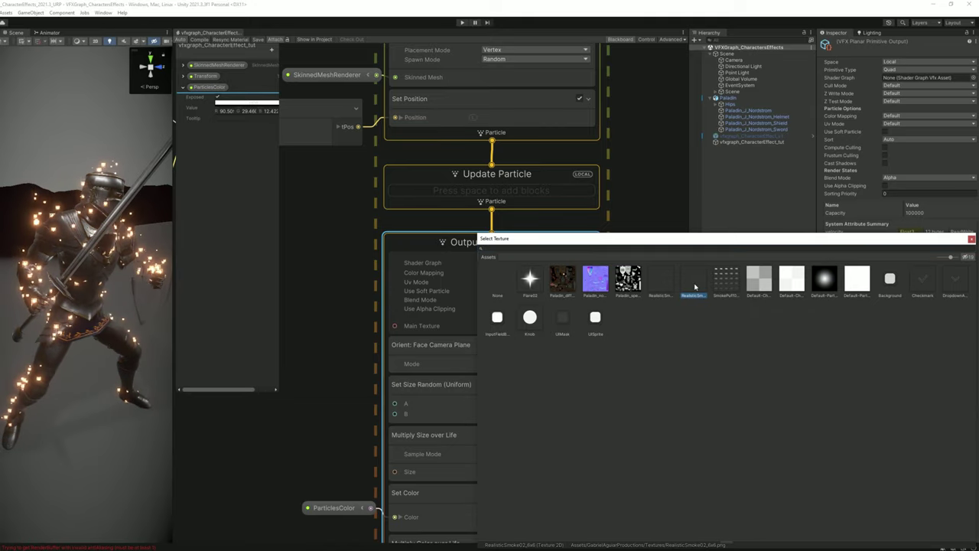
pyautogui.doubleClick(694, 284)
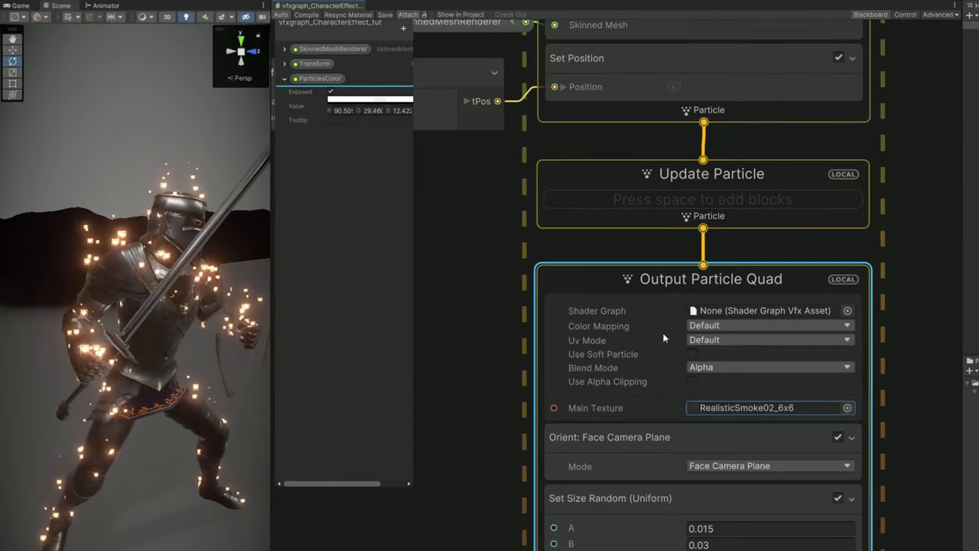
# Set the duplicated output's UV mode to Flipbook Blend with a 6 by 6 flip book size, checking it against the smoke sheet
pyautogui.click(502, 282)
pyautogui.click(728, 376)
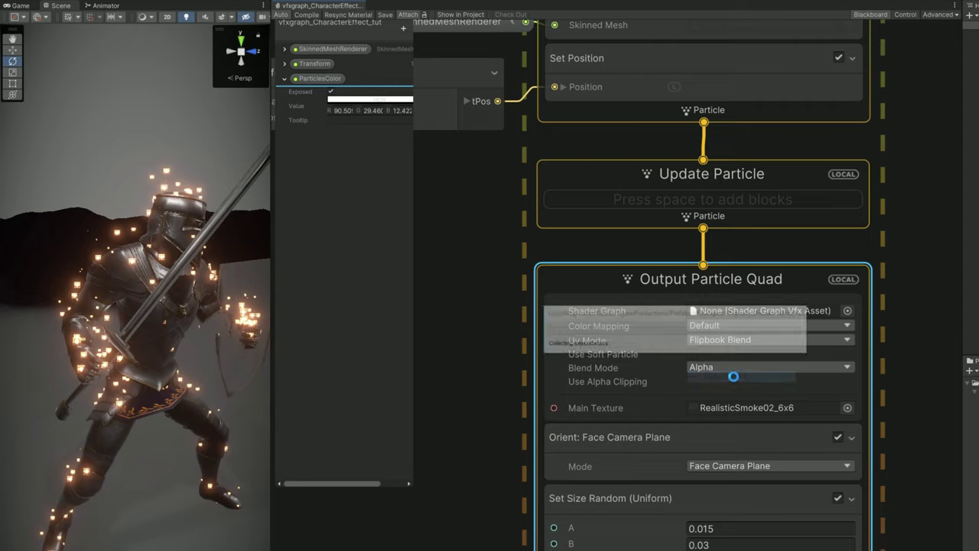
pyautogui.click(712, 422)
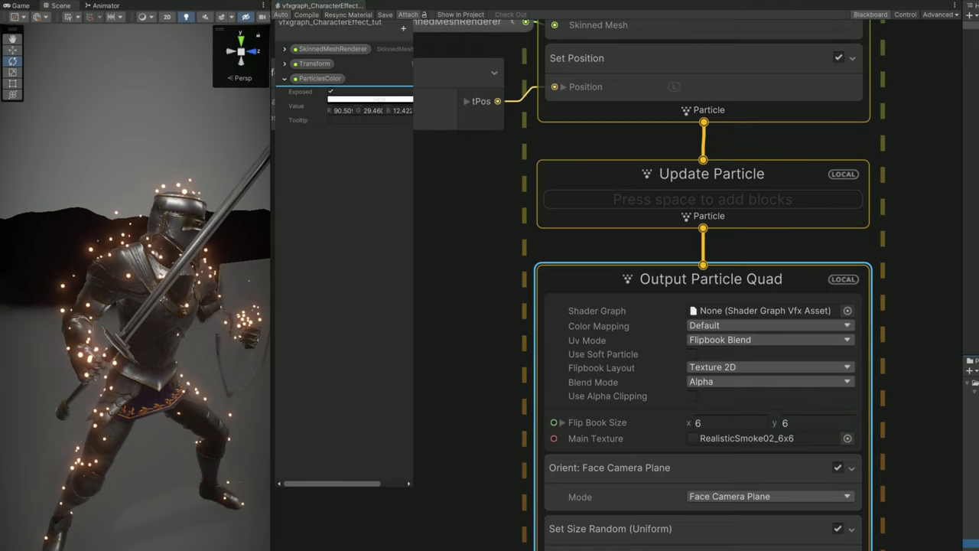
pyautogui.hotkey('alt', 'Tab')
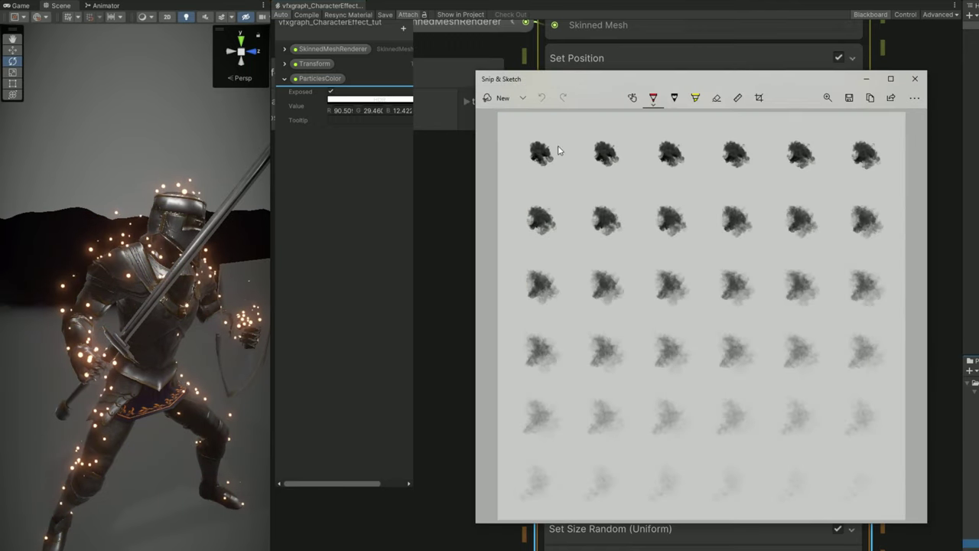
pyautogui.hotkey('alt', 'Tab')
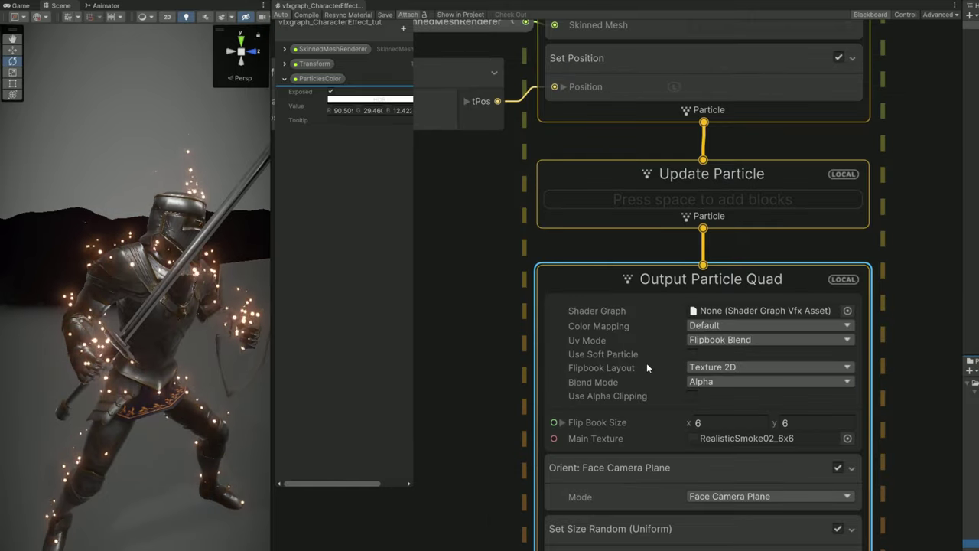
# Add a Set Tex Index over Life block above Set Size Random in the duplicated Output Particle Quad
pyautogui.moveTo(520, 409); pyautogui.dragTo(617, 264, button='middle')
pyautogui.click(704, 405)
pyautogui.press('space')
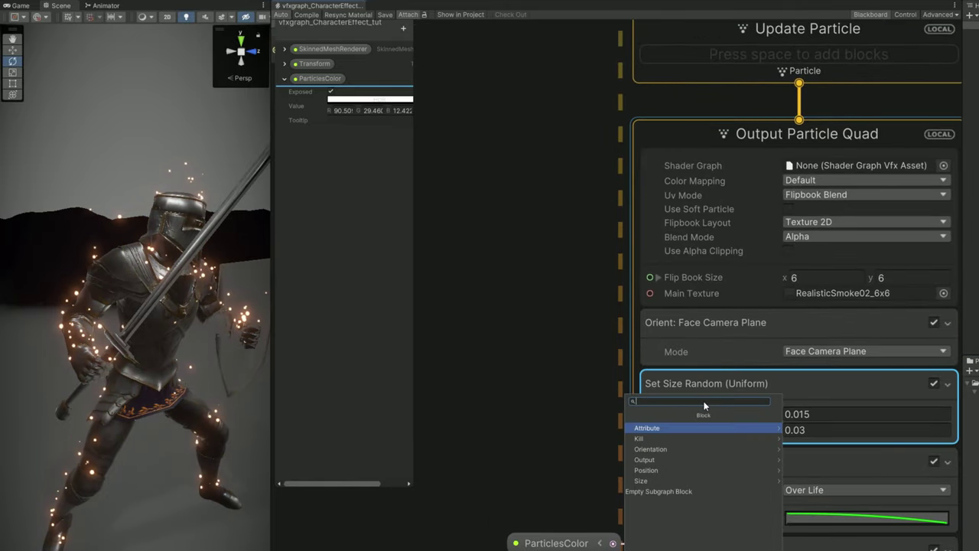
pyautogui.write('set index')
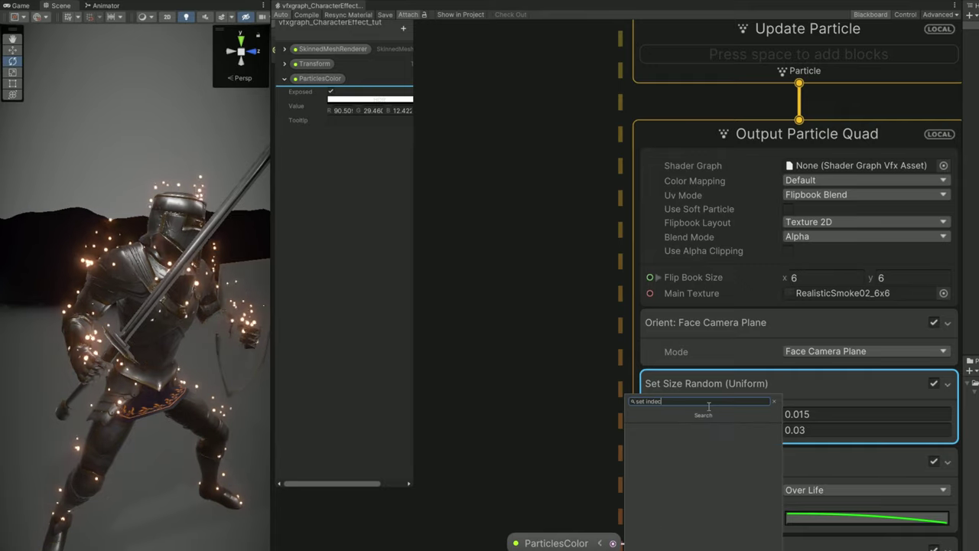
pyautogui.write(' over')
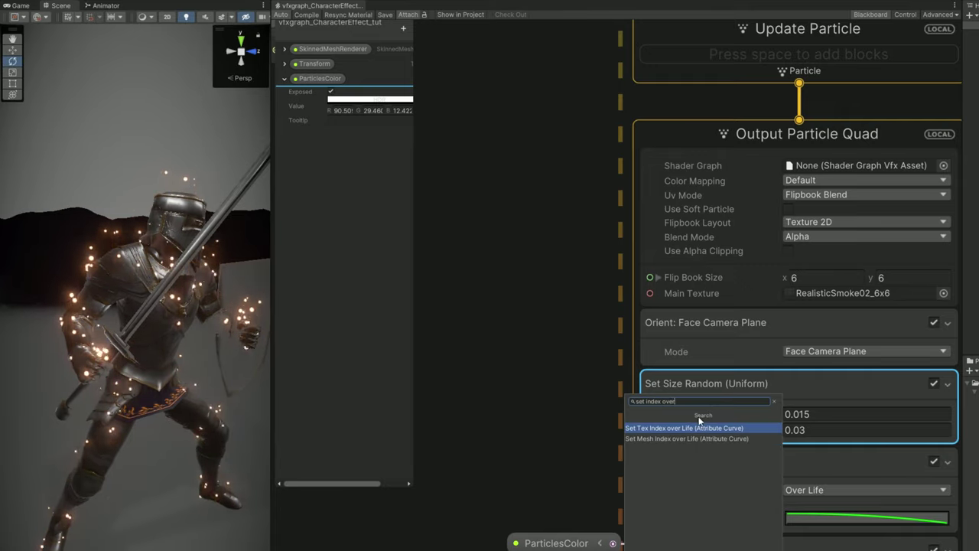
pyautogui.click(687, 427)
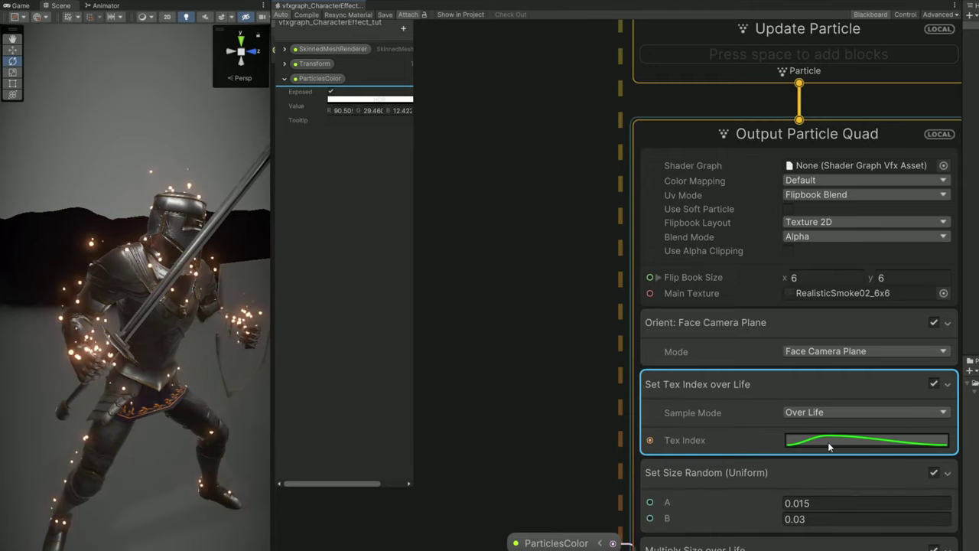
# Apply the linear rising preset to the Tex Index curve and set its end key's value to 35
pyautogui.click(828, 440)
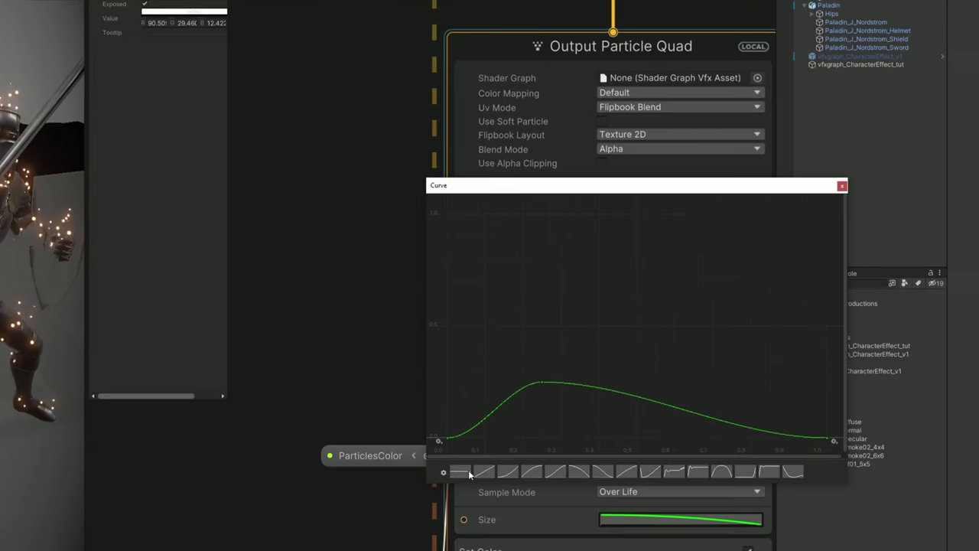
pyautogui.click(481, 470)
pyautogui.rightClick(829, 218)
pyautogui.click(850, 227)
pyautogui.write('35')
pyautogui.press('Return')
pyautogui.press('f')
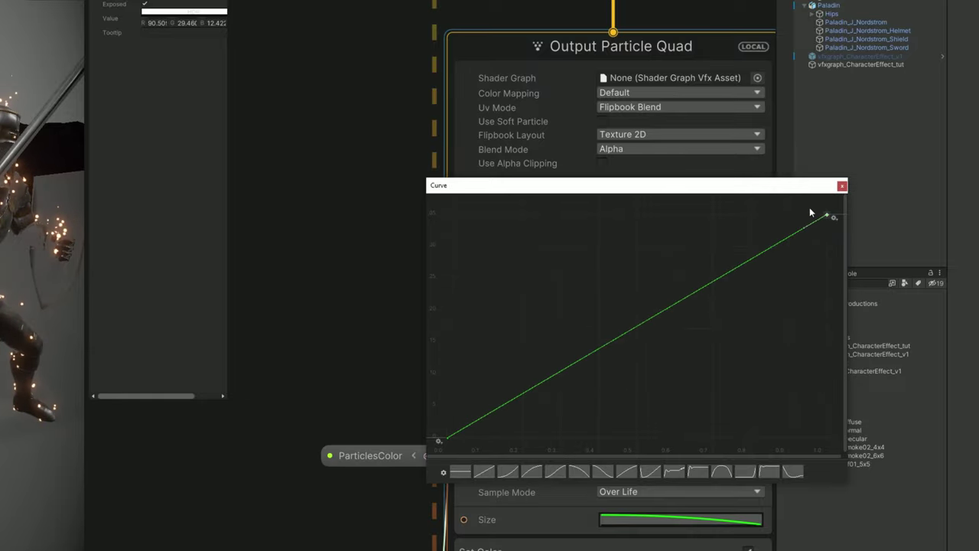
# Delete the ParticlesColor node feeding the duplicated output's Set Color block
pyautogui.click(842, 186)
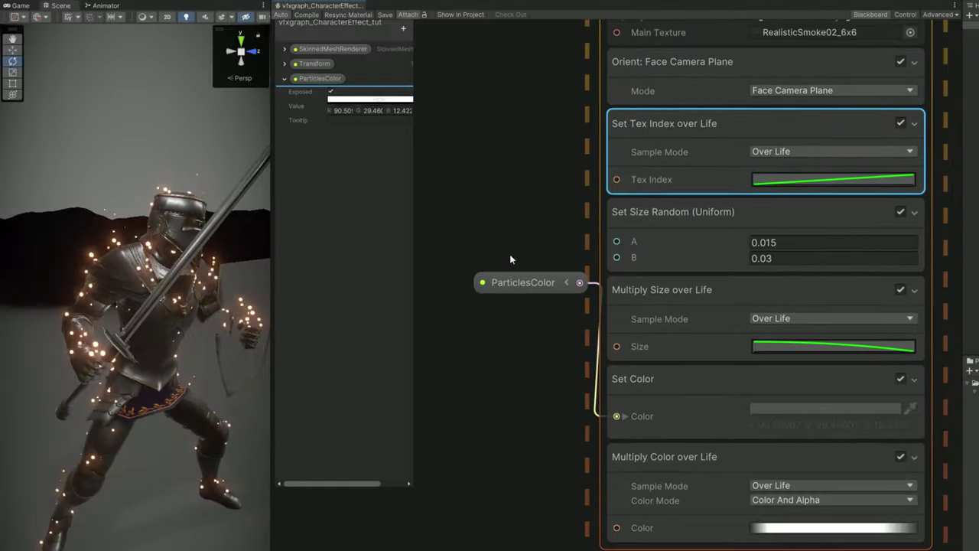
pyautogui.moveTo(515, 285); pyautogui.dragTo(493, 340)
pyautogui.press('Delete')
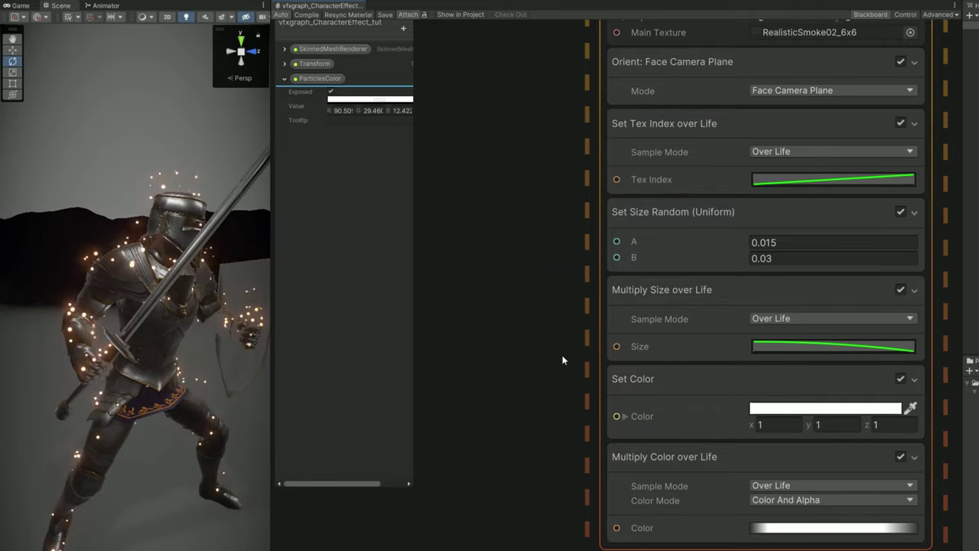
# Set the duplicated output's Set Size Random values to A 0.5 and B 1
pyautogui.moveTo(561, 355); pyautogui.dragTo(539, 378, button='middle')
pyautogui.click(756, 264)
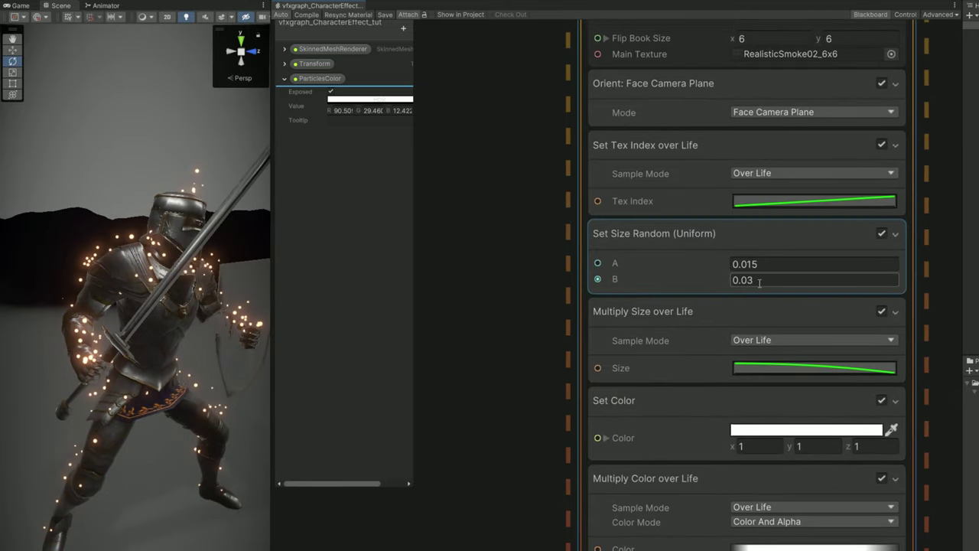
pyautogui.write('1.5')
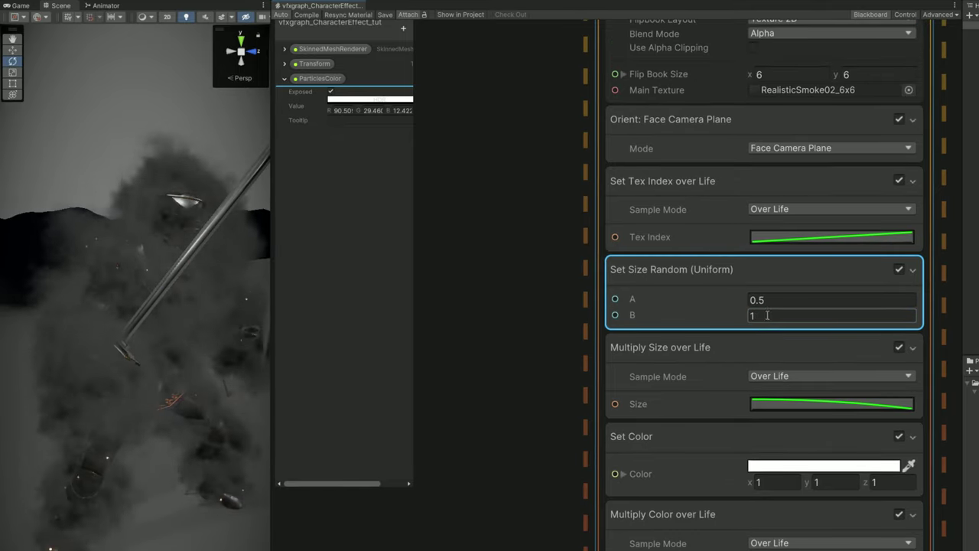
# Widen the Scene view and set the smoke system's Set Lifetime Random to A 1 and B 3
pyautogui.moveTo(279, 250); pyautogui.dragTo(408, 246)
pyautogui.moveTo(765, 130); pyautogui.dragTo(707, 525, button='middle')
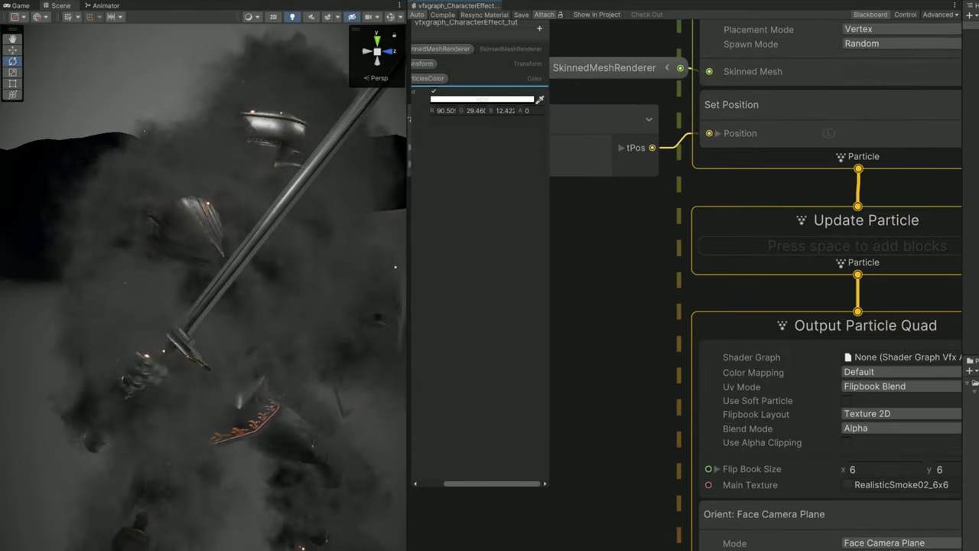
pyautogui.moveTo(814, 182); pyautogui.dragTo(719, 521, button='middle')
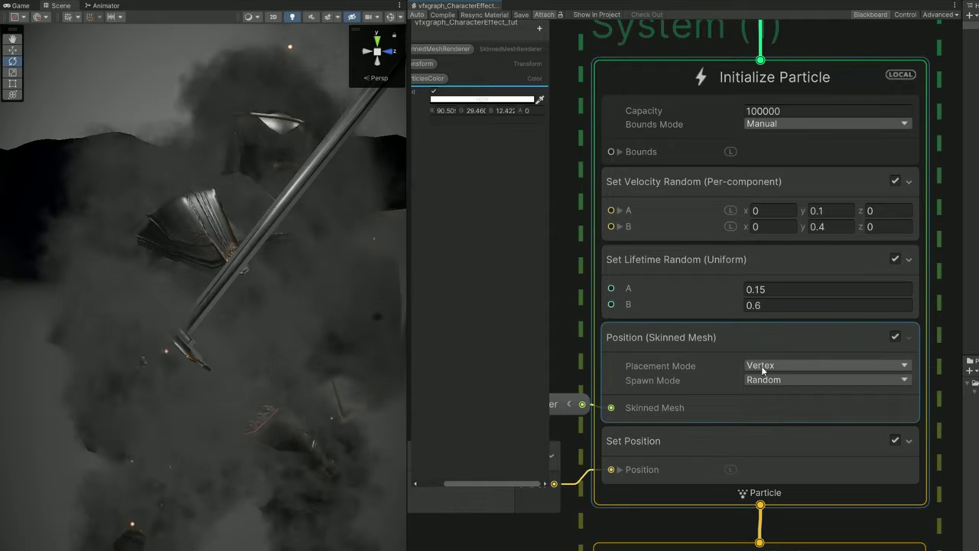
pyautogui.click(780, 304)
pyautogui.write('3')
pyautogui.click(780, 289)
pyautogui.write('1')
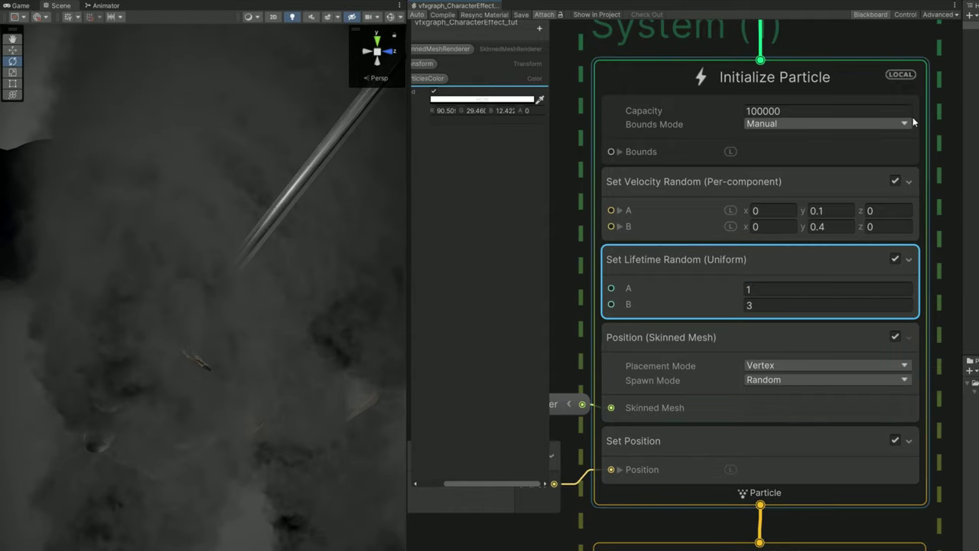
# Set the Constant Spawn Rate of Spawn system (1) to 16
pyautogui.moveTo(834, 40); pyautogui.dragTo(941, 452, button='middle')
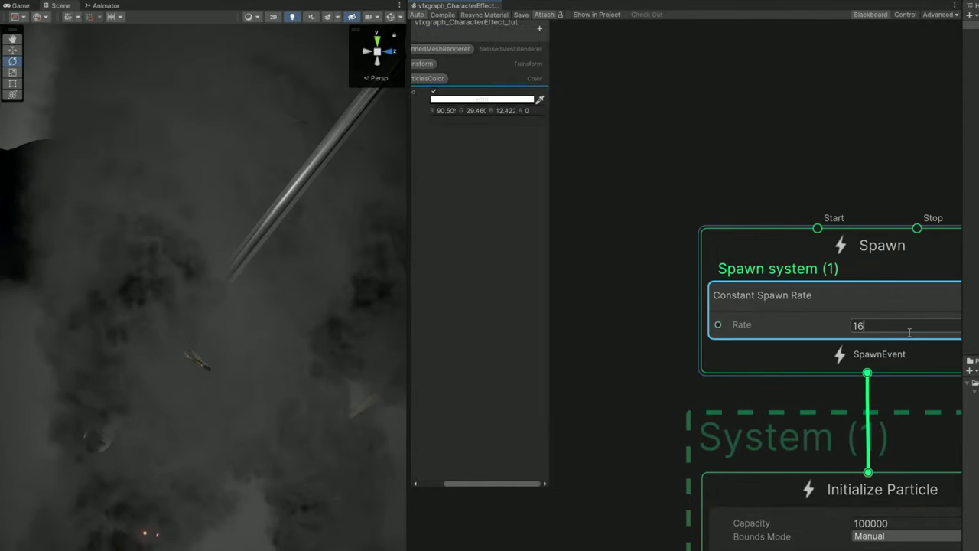
pyautogui.press('Return')
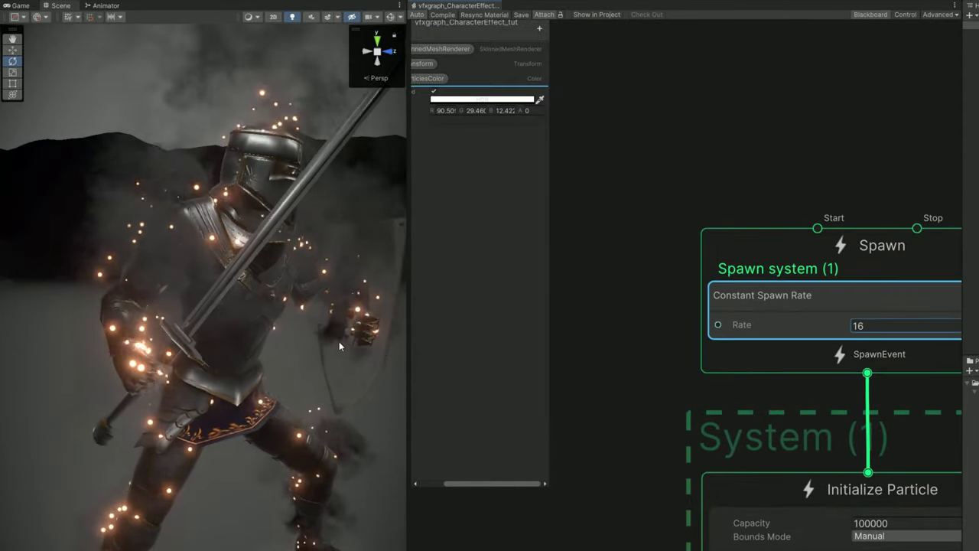
pyautogui.moveTo(703, 400); pyautogui.dragTo(588, 329, button='middle')
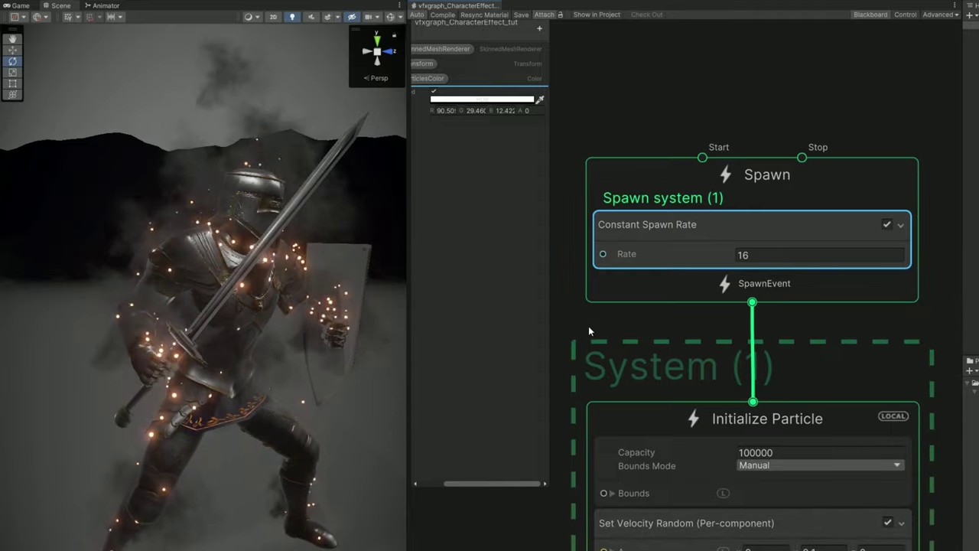
# Enable Use Soft Particle in the smoke system's Output Particle Quad
pyautogui.click(689, 488)
pyautogui.moveTo(681, 337); pyautogui.dragTo(736, 77, button='middle')
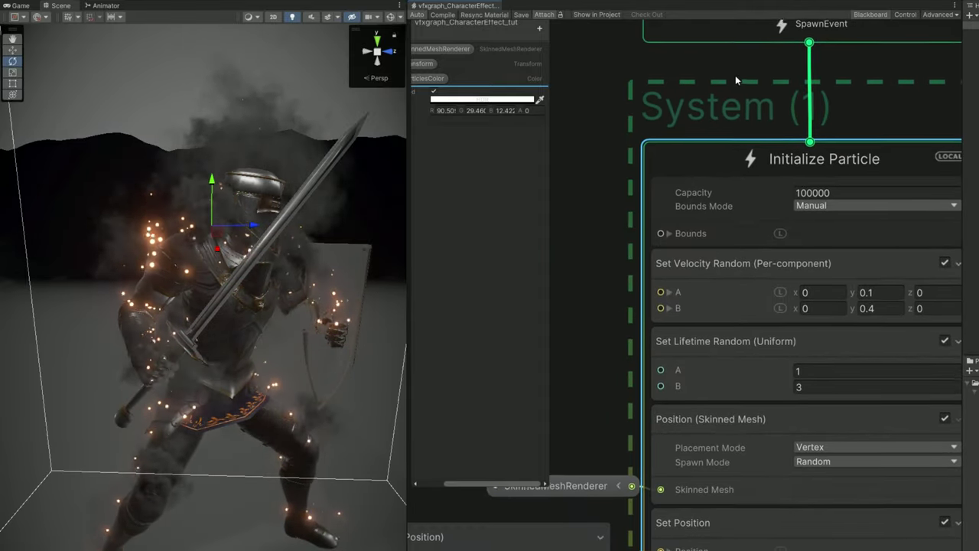
pyautogui.moveTo(623, 536); pyautogui.dragTo(631, 278, button='middle')
pyautogui.moveTo(603, 455); pyautogui.dragTo(601, 301, button='middle')
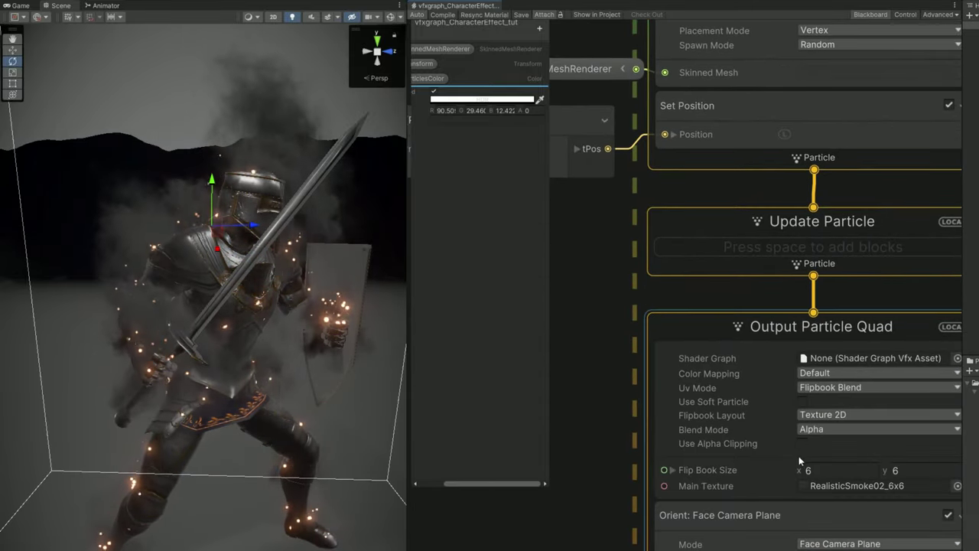
pyautogui.click(803, 401)
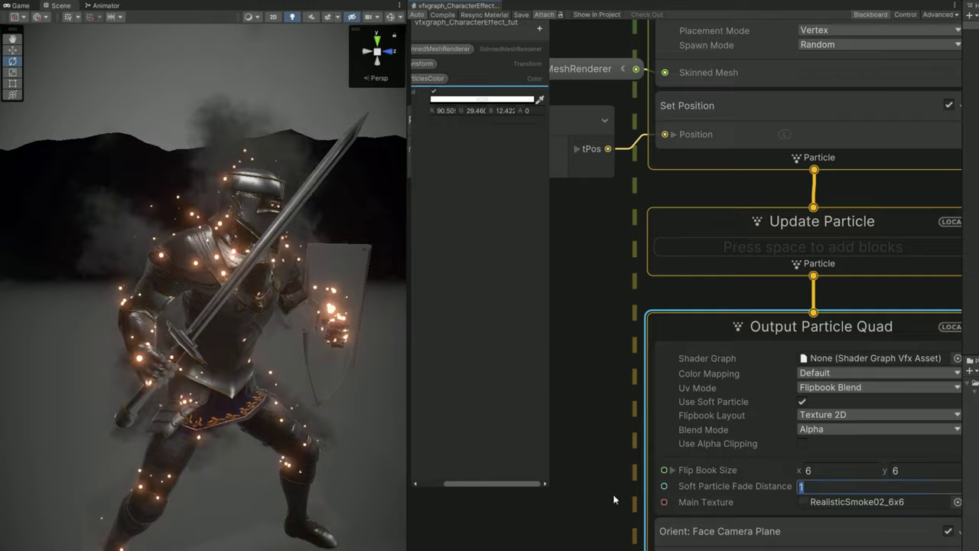
# Set the smoke output's Soft Particle Fade Distance to 0.3 after trying 0.5
pyautogui.moveTo(607, 498); pyautogui.dragTo(589, 382, button='middle')
pyautogui.click(799, 371)
pyautogui.write('.')
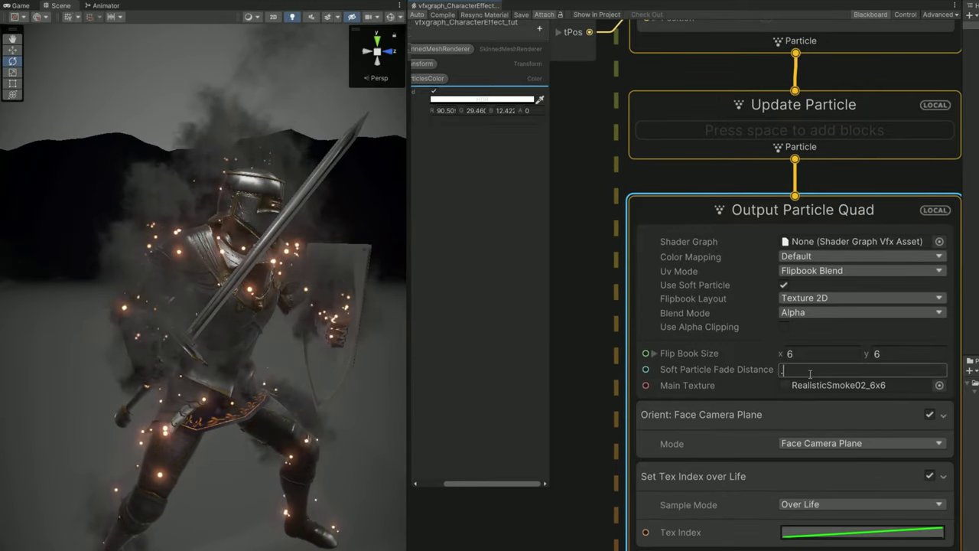
pyautogui.write('5')
pyautogui.click(816, 373)
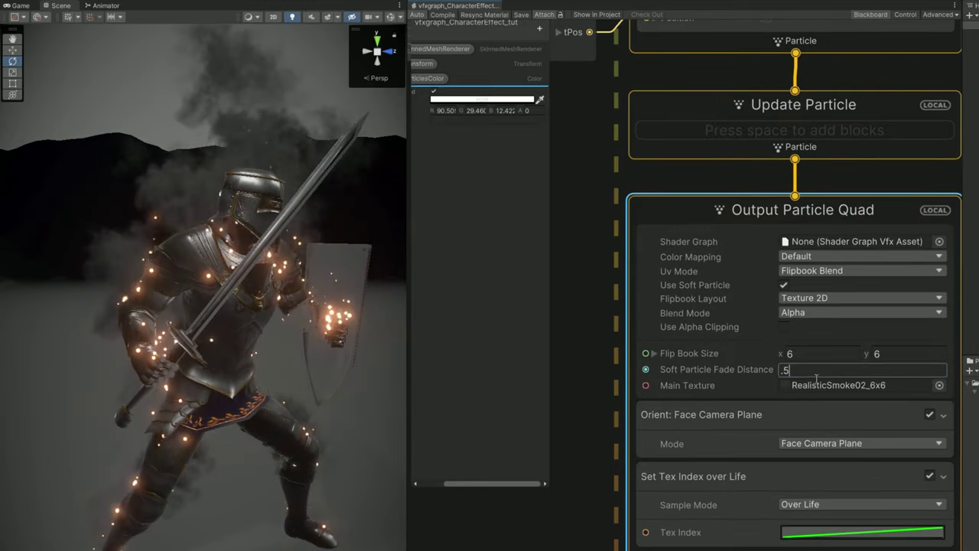
pyautogui.press('BackSpace')
pyautogui.write('3')
pyautogui.press('Return')
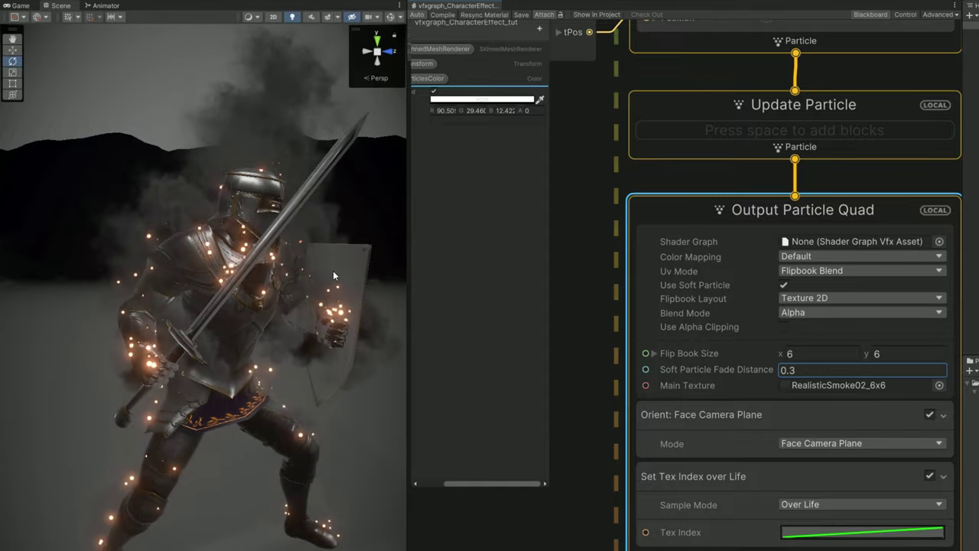
# Save the graph and duplicate the whole smoke system together with its spawn and connected position nodes
pyautogui.scroll(-6, 590, 518)
pyautogui.moveTo(774, 406); pyautogui.dragTo(883, 406, button='middle')
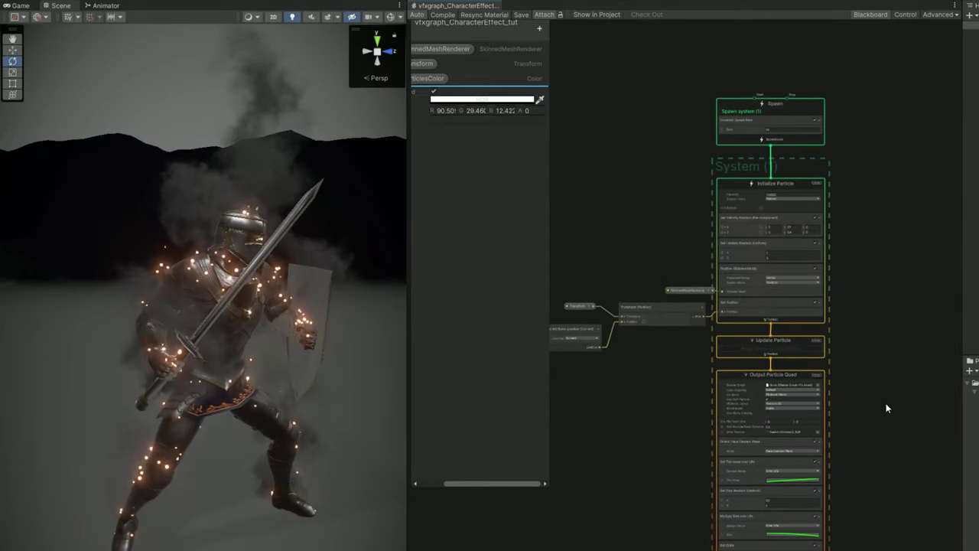
pyautogui.scroll(-3, 904, 511)
pyautogui.hotkey('ctrl', 's')
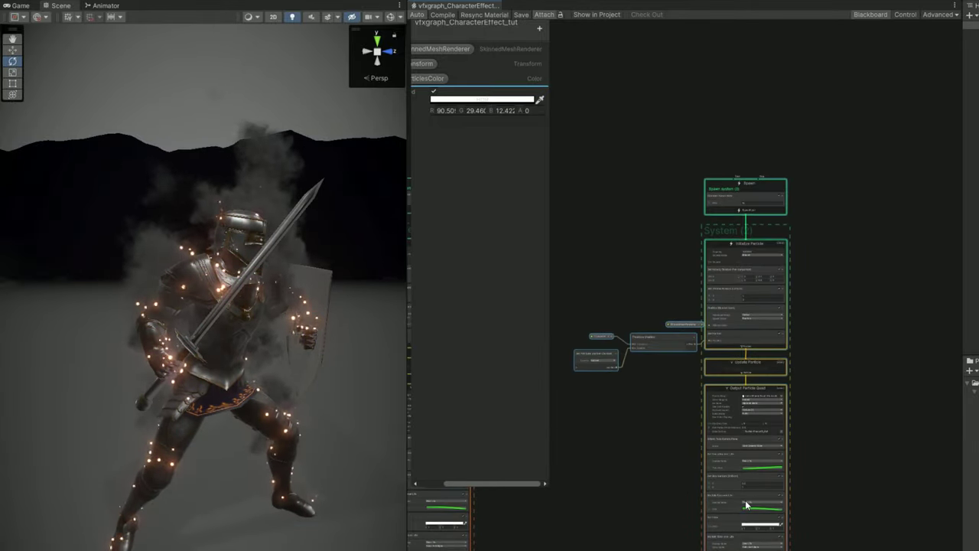
# Set Size Random to A 0.33 and B 0.66 in the newly duplicated system's Output Particle Quad
pyautogui.scroll(10, 749, 474)
pyautogui.click(752, 457)
pyautogui.write('.2')
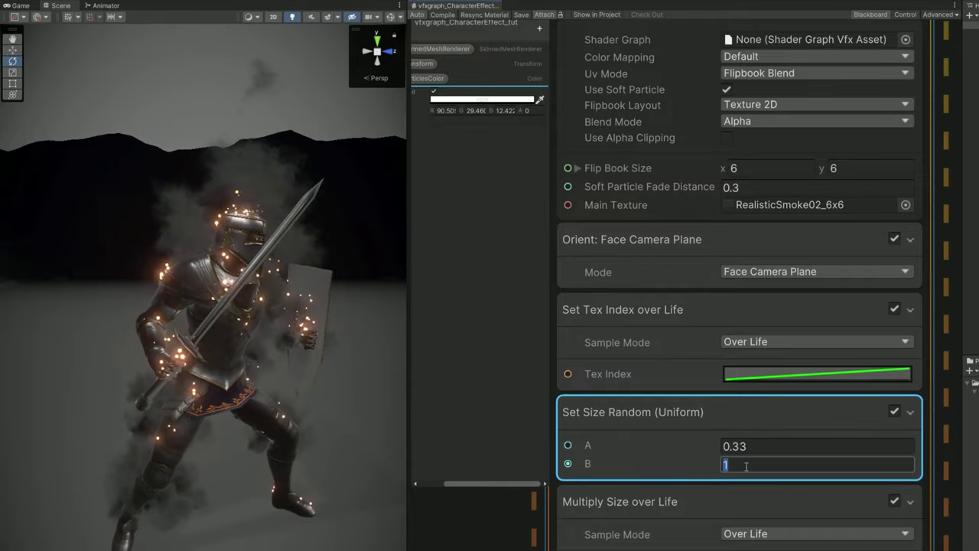
pyautogui.scroll(-2, 948, 511)
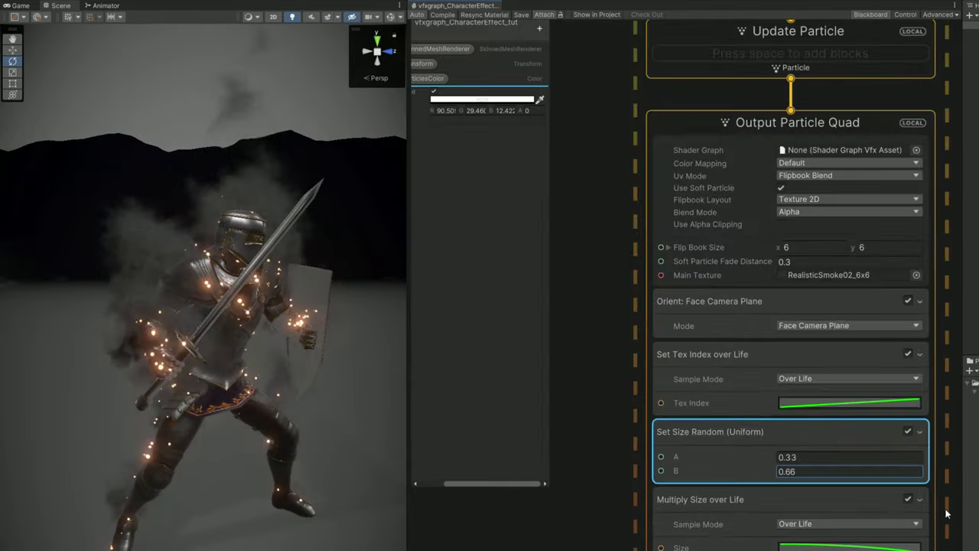
# Give the new system's Set Color a bright orange with hue 14, saturation 91 and value 99, and raise its HDR intensity
pyautogui.moveTo(946, 512); pyautogui.dragTo(905, 402, button='middle')
pyautogui.click(808, 490)
pyautogui.click(918, 341)
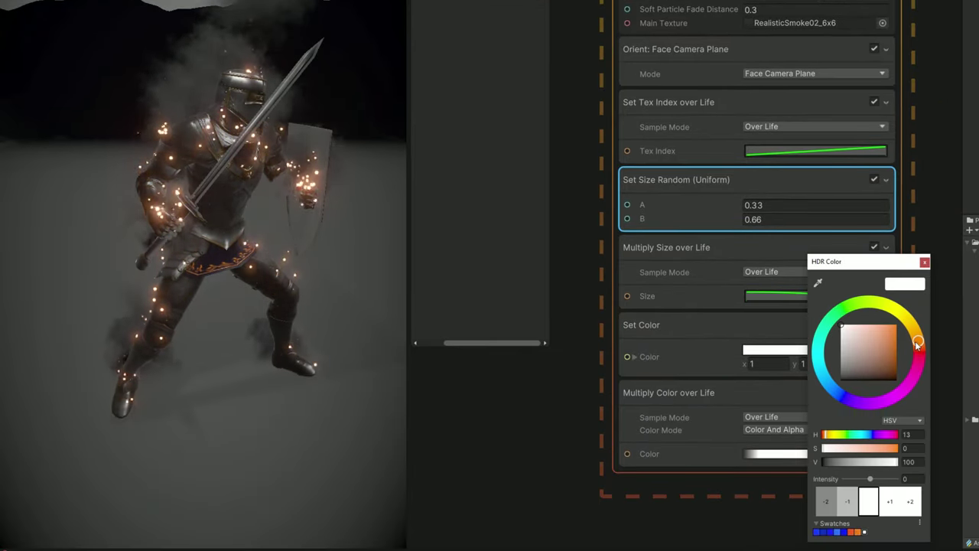
pyautogui.moveTo(880, 335); pyautogui.dragTo(892, 325)
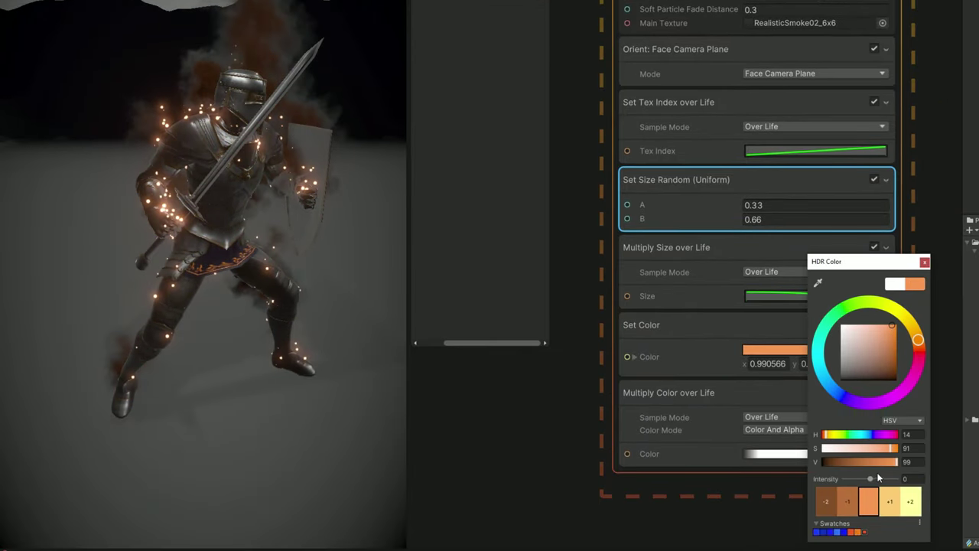
pyautogui.moveTo(872, 478); pyautogui.dragTo(890, 479)
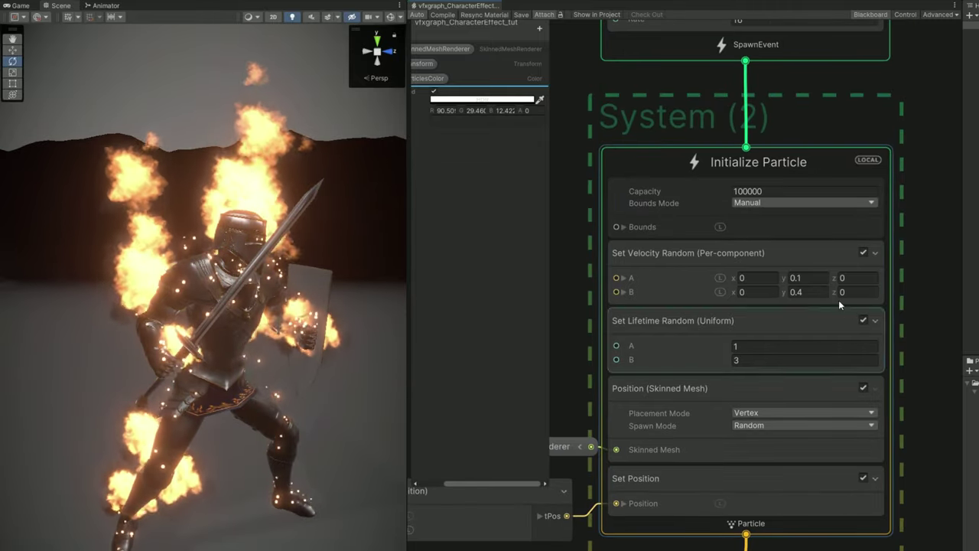
# Set the Y values of Set Velocity Random in System (2) to 0.01 for A and 0.1 for B
pyautogui.click(807, 278)
pyautogui.write('.0')
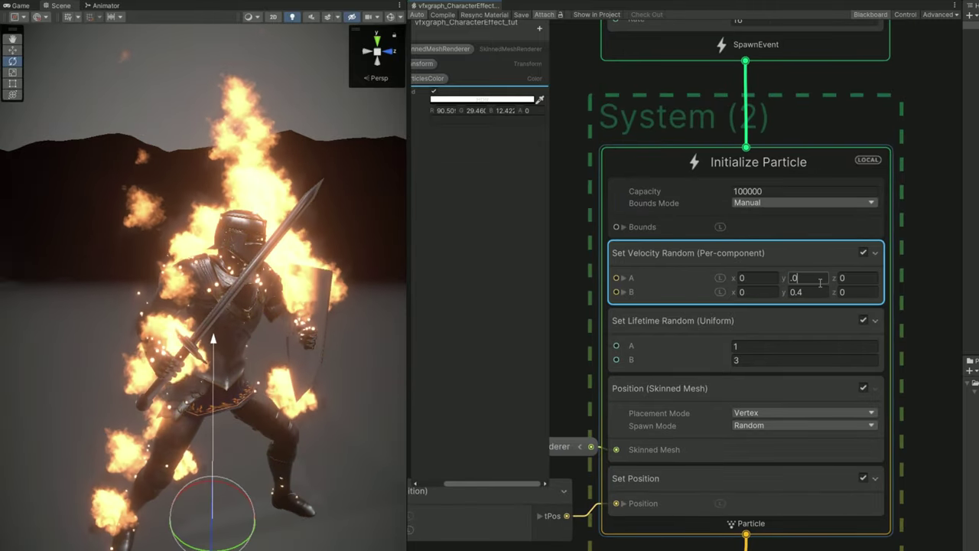
pyautogui.write('1')
pyautogui.click(807, 292)
pyautogui.write('0.1')
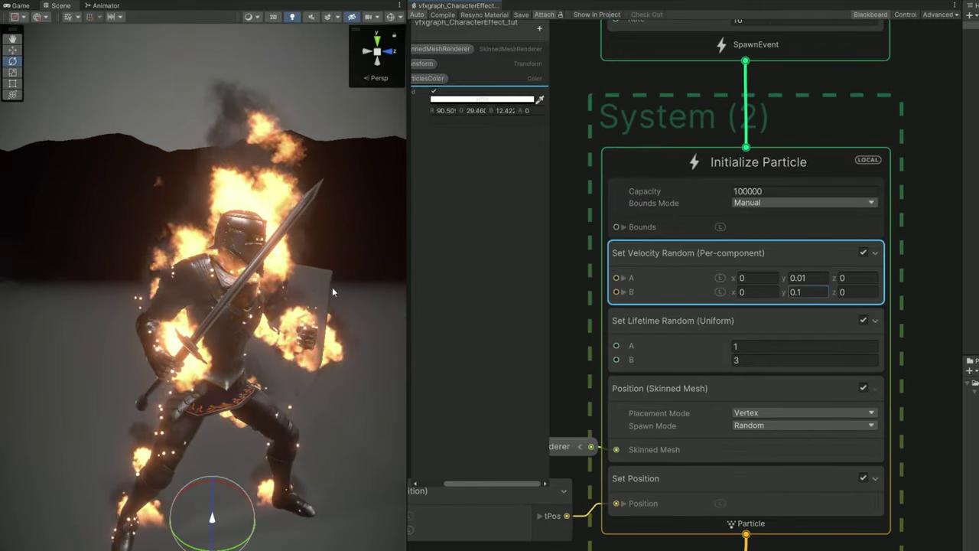
# Set Lifetime Random in System (2) to A 0.33 and B 0.66
pyautogui.click(765, 346)
pyautogui.write('0.33')
pyautogui.click(765, 359)
pyautogui.write('0.66')
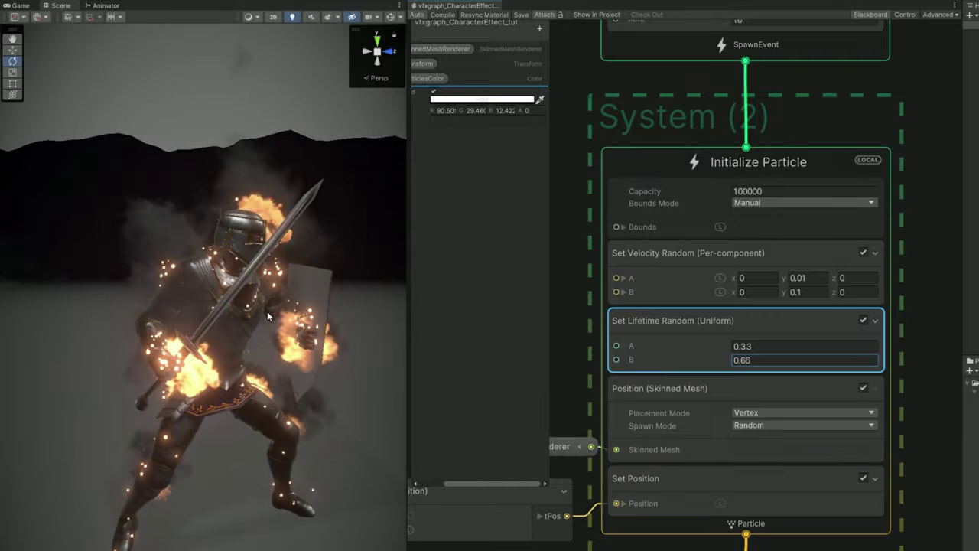
# Apply a rising preset to the Multiply Size over Life curve in System (2)'s Output Particle Quad
pyautogui.moveTo(518, 547); pyautogui.dragTo(504, 286, button='middle')
pyautogui.moveTo(556, 548); pyautogui.dragTo(584, 347, button='middle')
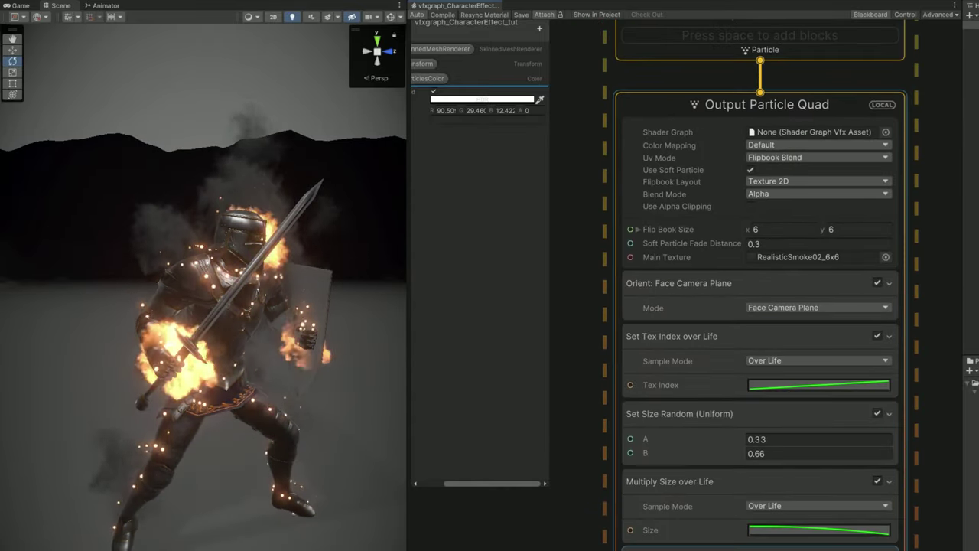
pyautogui.click(825, 531)
pyautogui.click(605, 533)
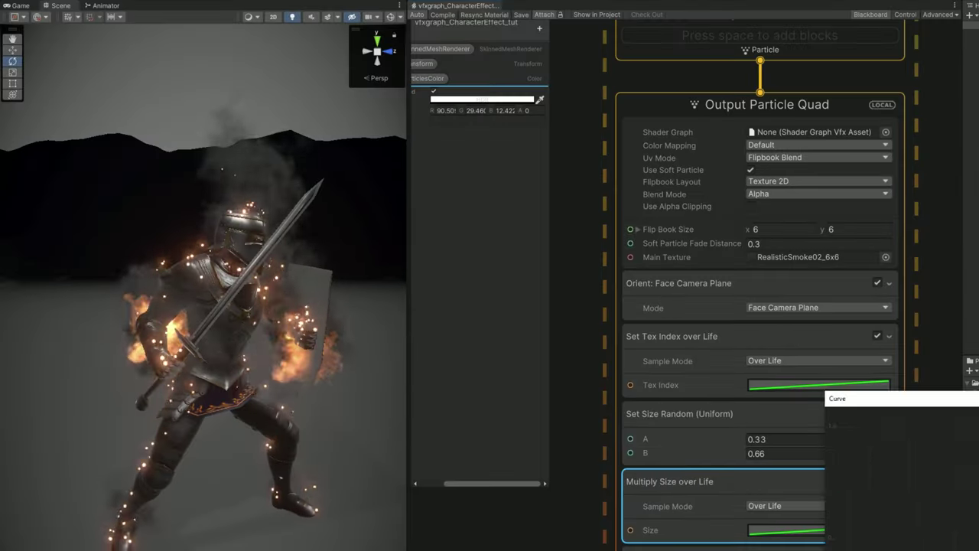
pyautogui.click(962, 247)
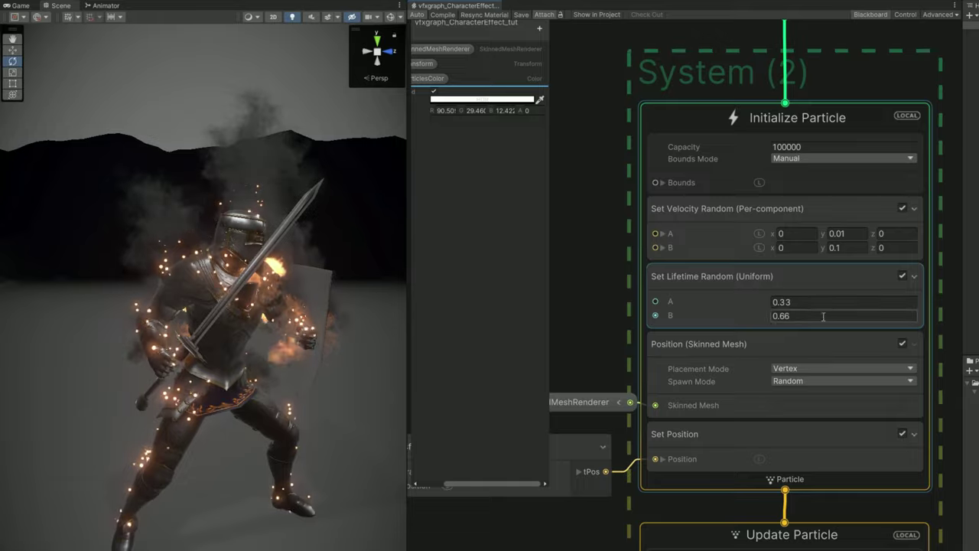
# Set Lifetime Random in System (2) to A 0.4 and B 1
pyautogui.click(823, 316)
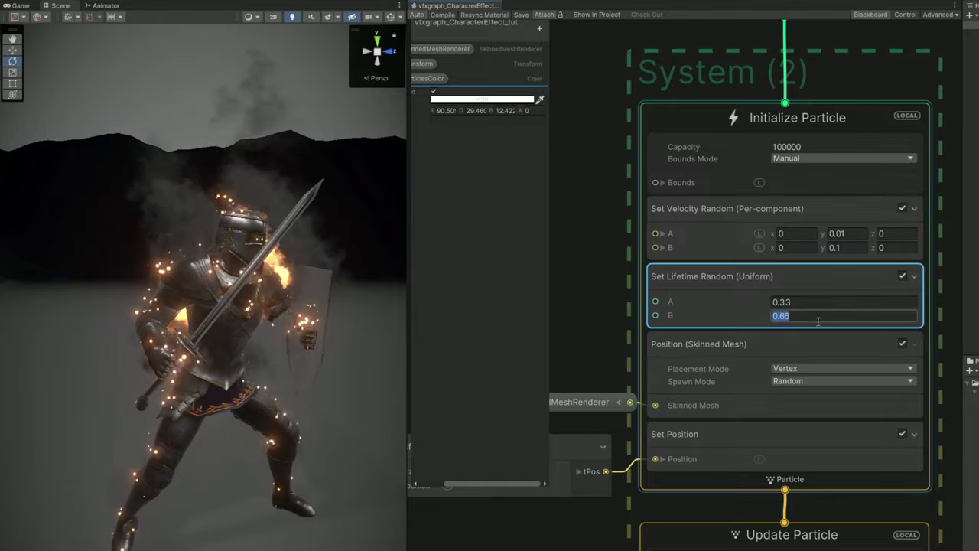
pyautogui.write('1')
pyautogui.click(803, 301)
pyautogui.write('0.4')
# Set the Constant Spawn Rate of Spawn system (2) to 32 and check the flames on the whole character
pyautogui.moveTo(724, 81); pyautogui.dragTo(722, 305, button='middle')
pyautogui.click(795, 201)
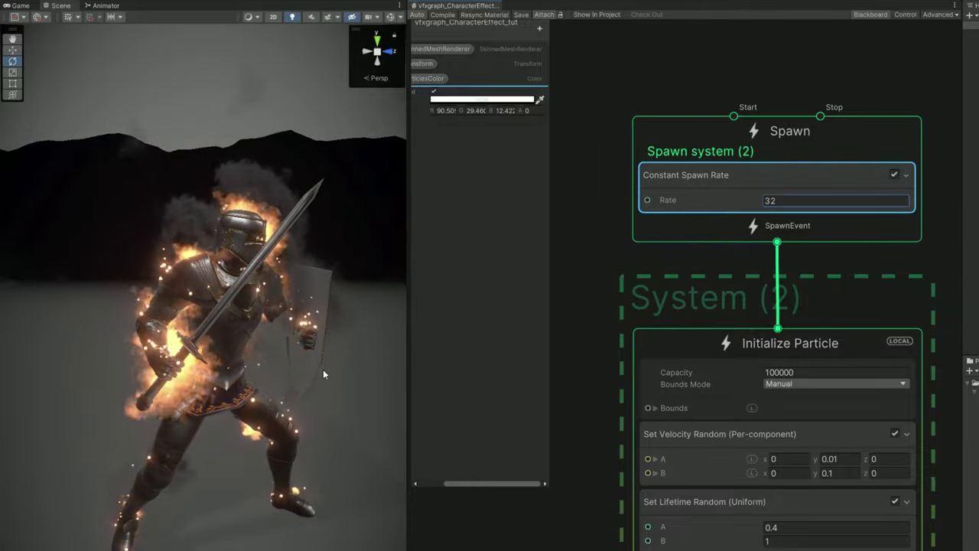
pyautogui.scroll(-3, 315, 379)
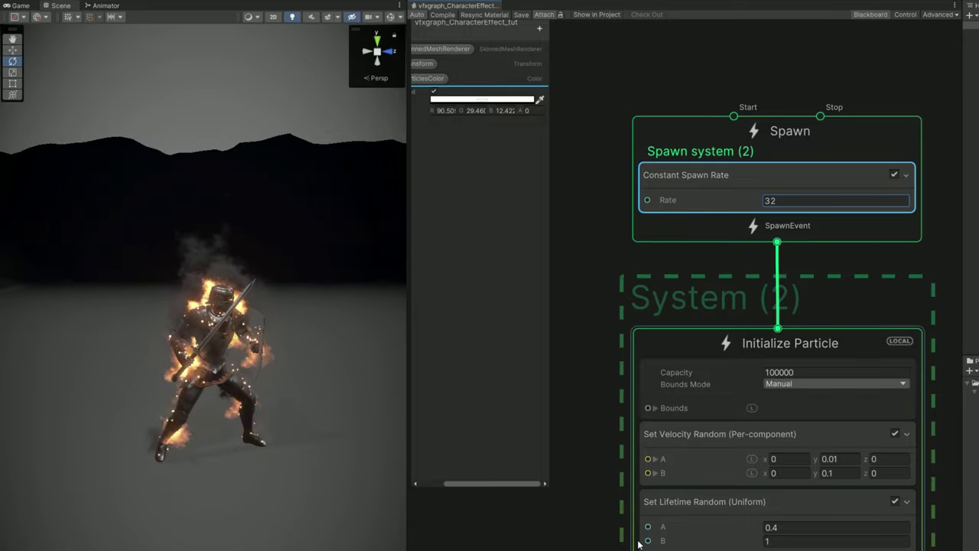
# Set the Placement Mode of System (2)'s Position (Skinned Mesh) block to Surface
pyautogui.scroll(-1, 635, 544)
pyautogui.moveTo(687, 548); pyautogui.dragTo(689, 316, button='middle')
pyautogui.scroll(3, 716, 327)
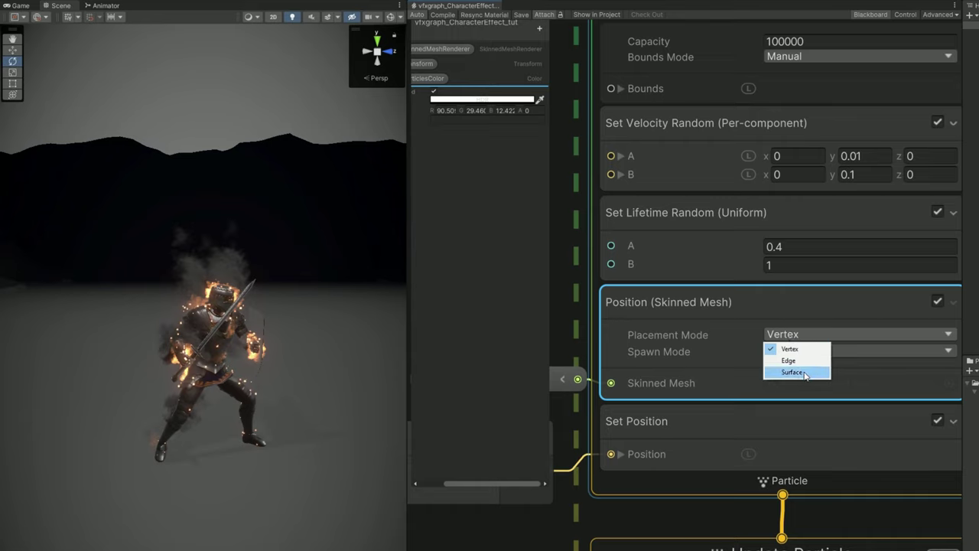
pyautogui.click(803, 372)
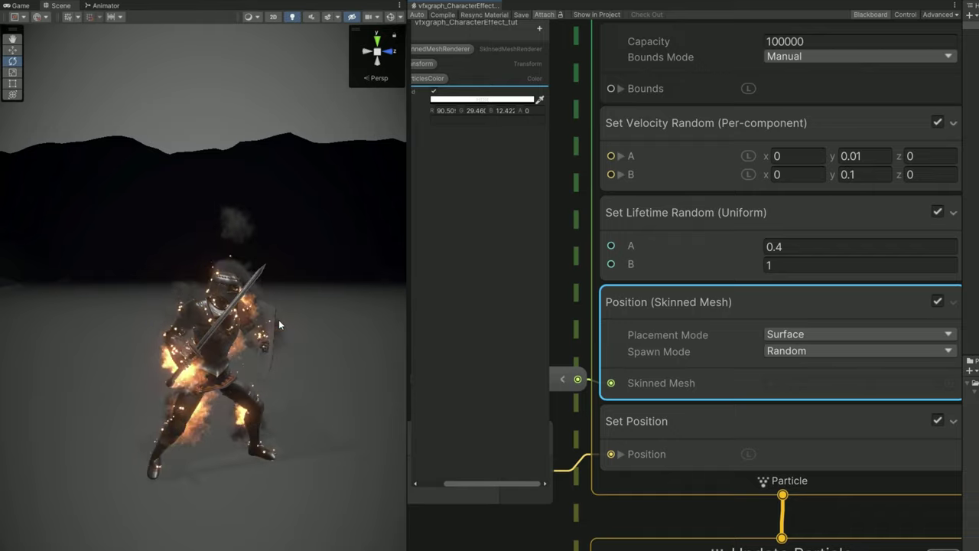
pyautogui.scroll(1, 758, 350)
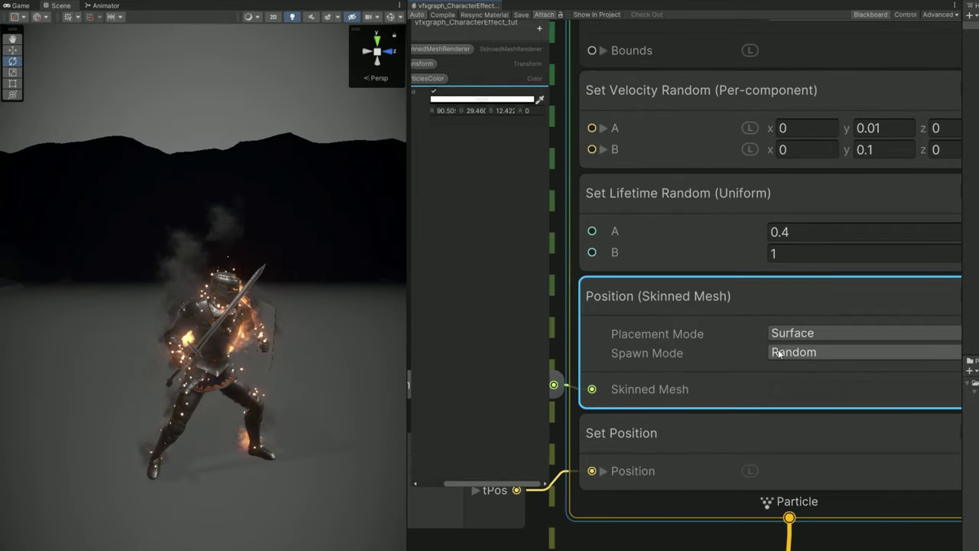